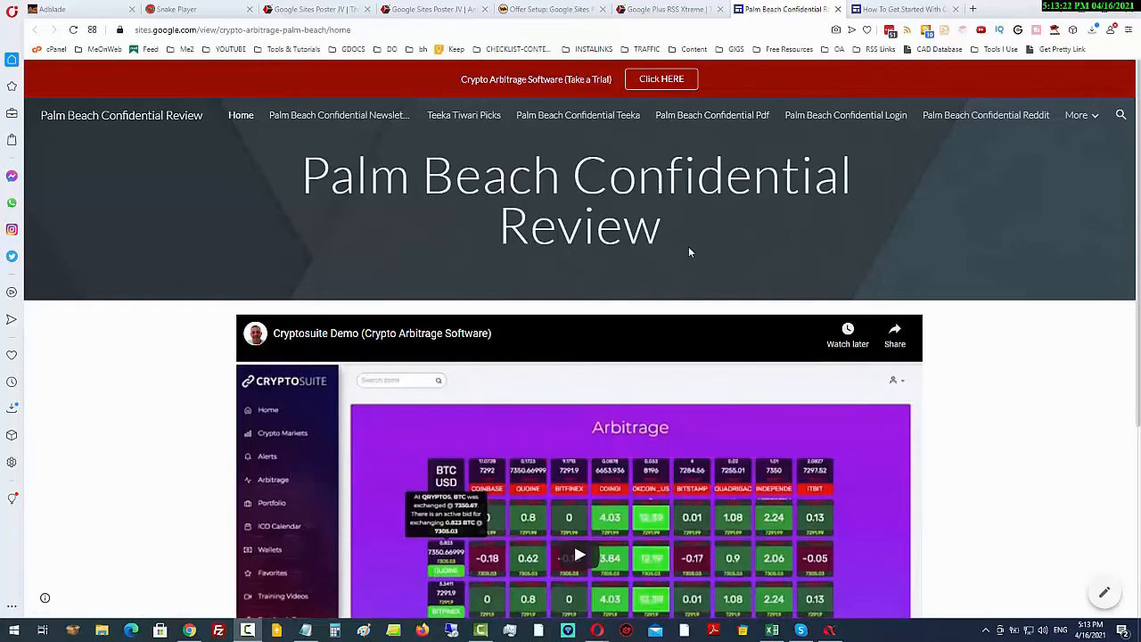
Look over the home page of the Palm Beach Confidential Review site, from its header to the buttons below the video
scroll(688, 246, down, 2)
scroll(682, 227, up, 2)
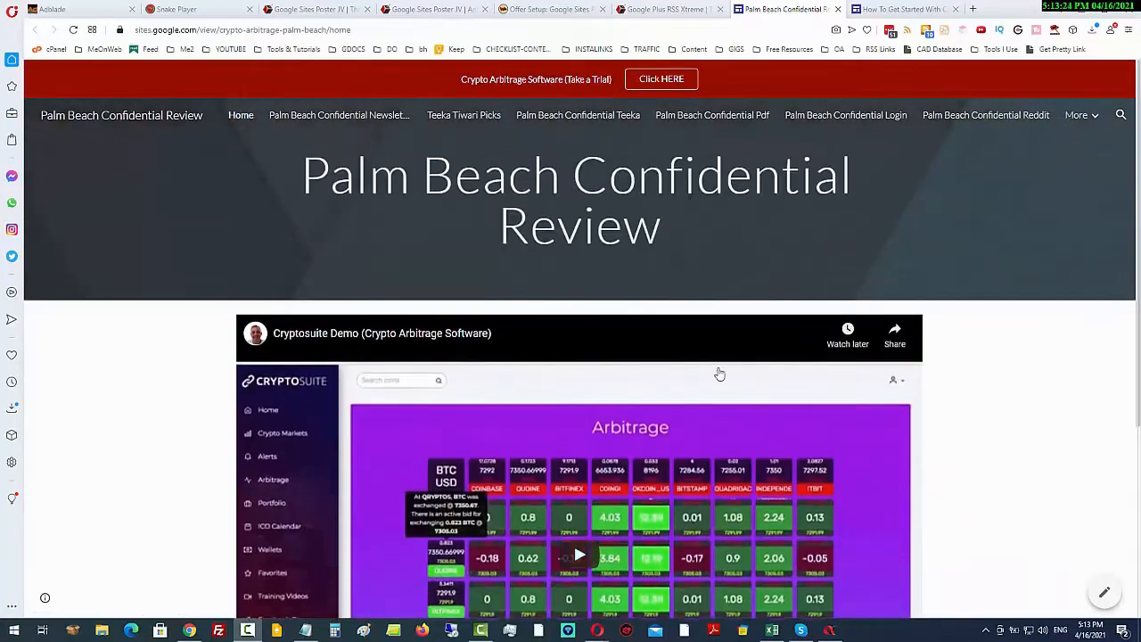
scroll(719, 373, down, 3)
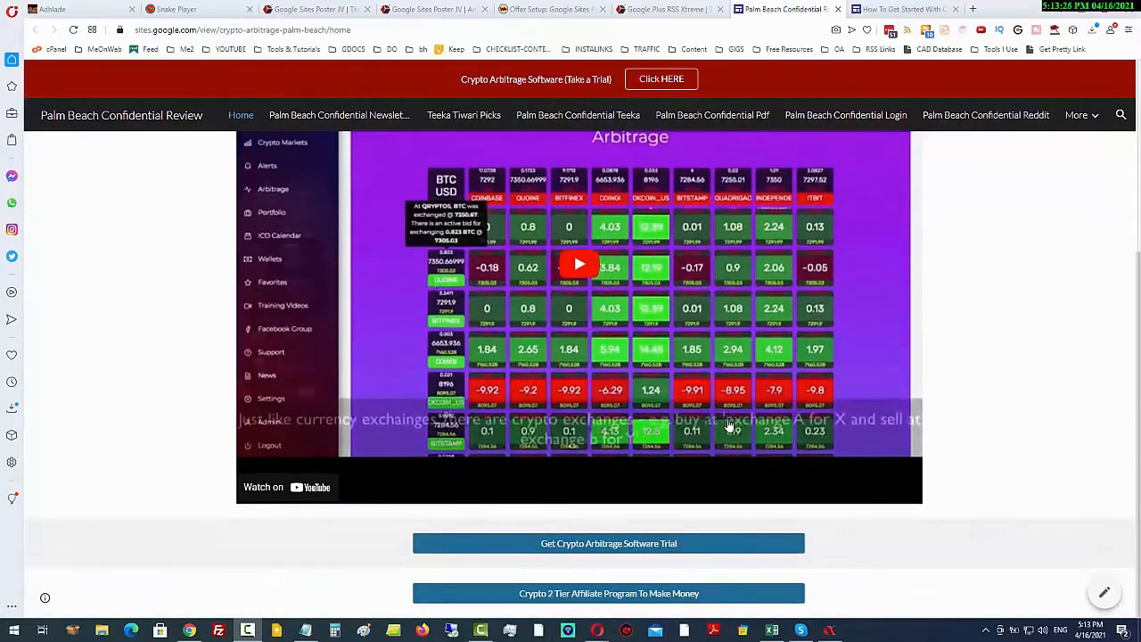
scroll(904, 515, up, 3)
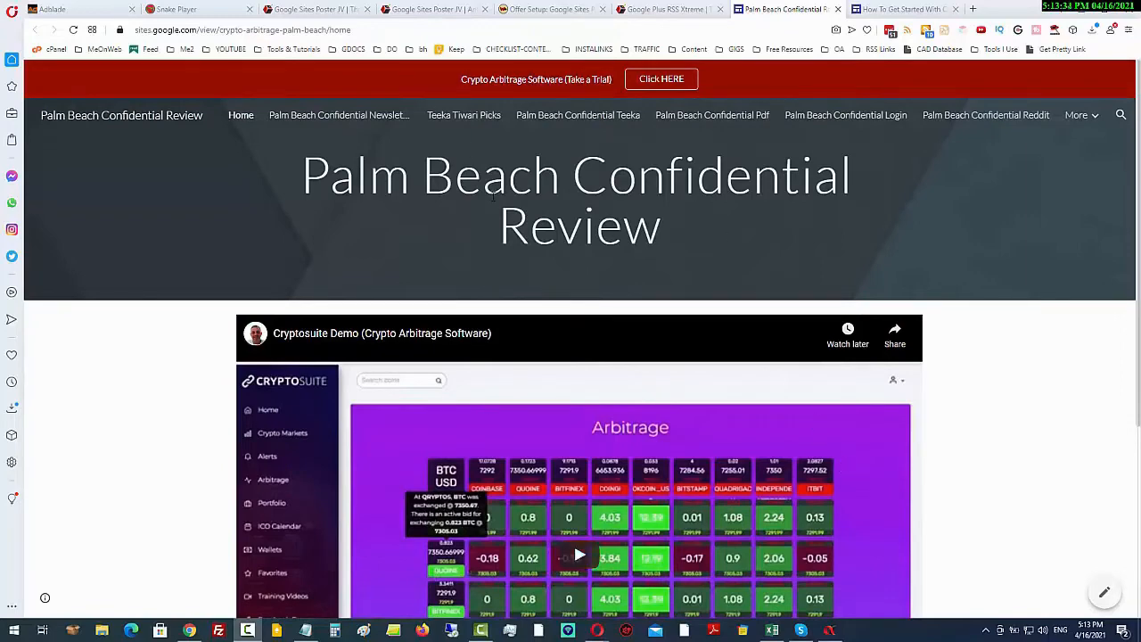
scroll(493, 195, down, 3)
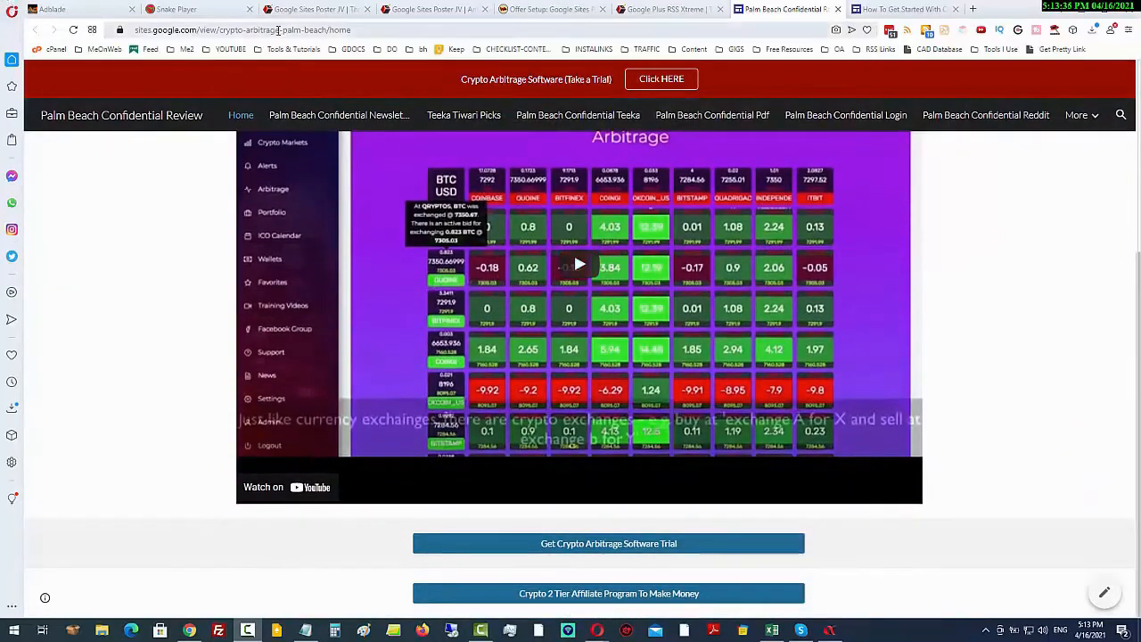
Switch to Google Sites Poster, create a new project named Crypto3 and open its accounts list
click(836, 633)
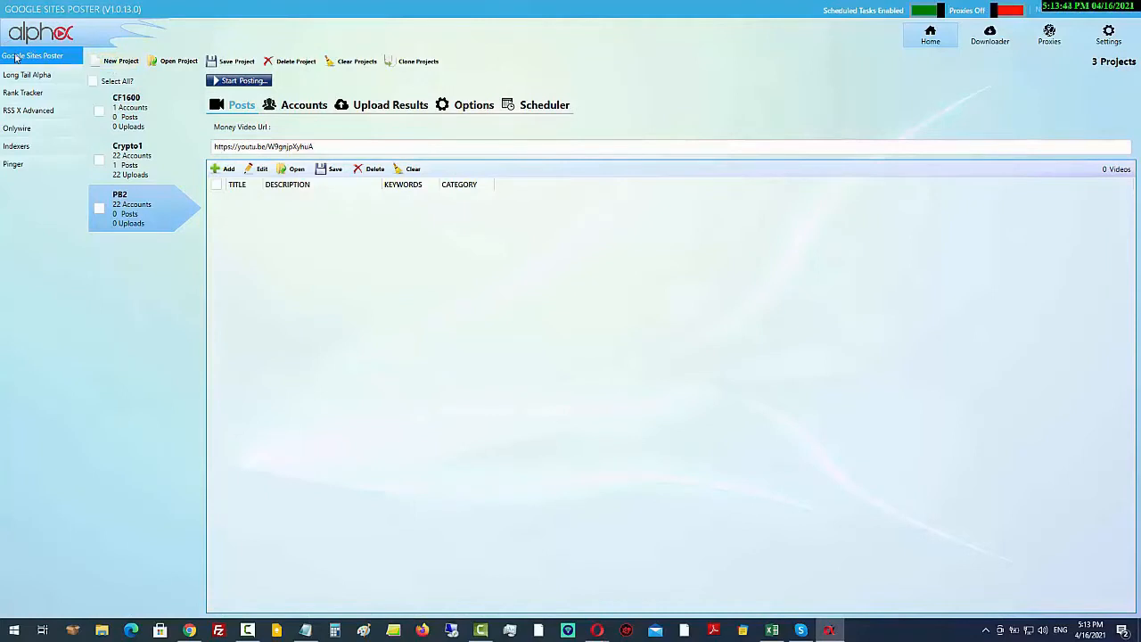
click(116, 61)
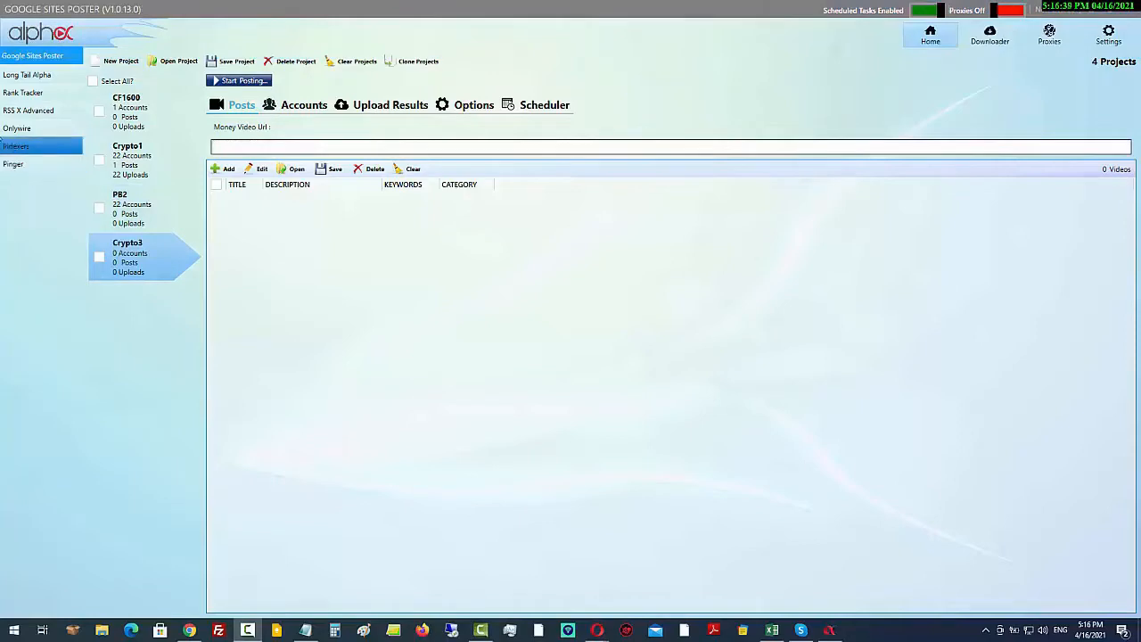
click(307, 105)
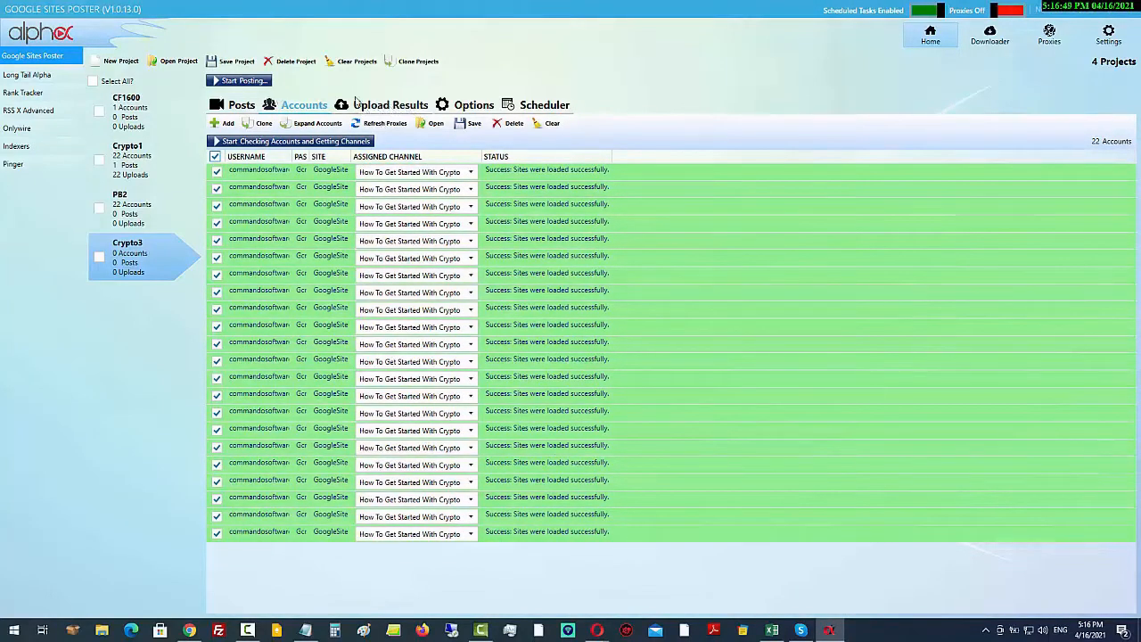
Set the project options to ping URLs after uploading, without a linkwheel, using 5 upload threads
click(476, 107)
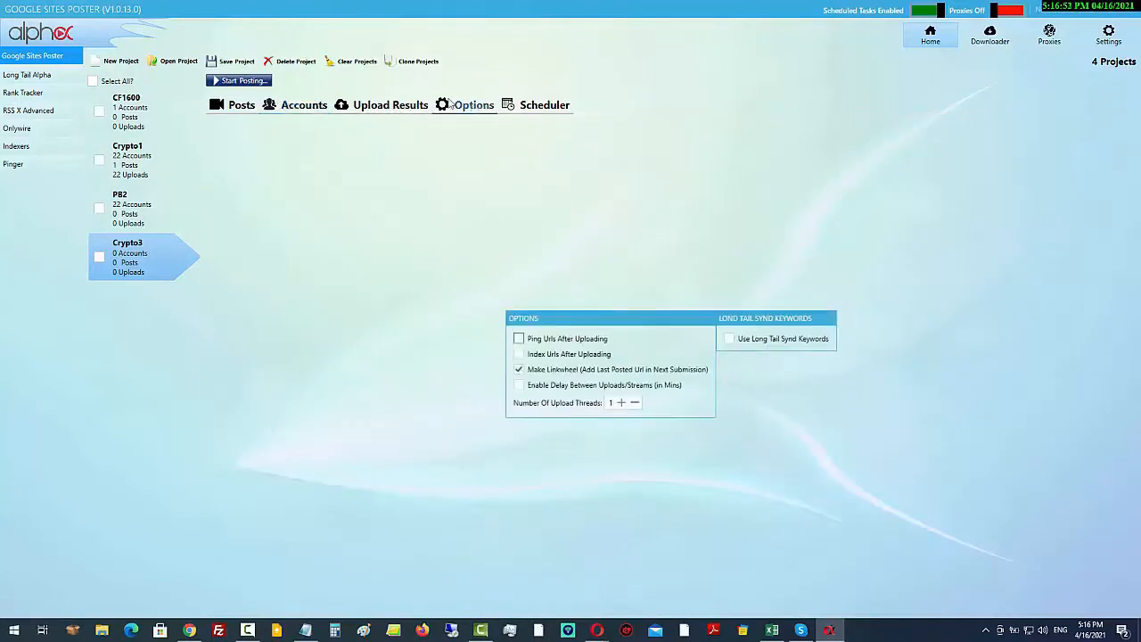
click(519, 339)
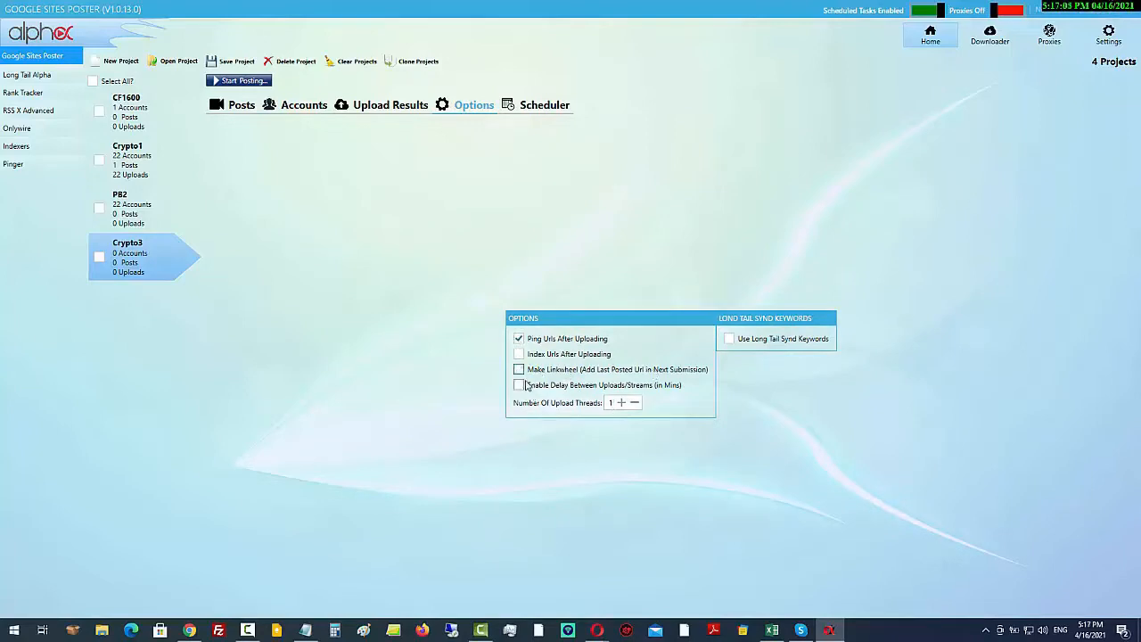
click(622, 404)
click(622, 404)
click(622, 403)
click(622, 404)
Enable Long Tail Synd Keywords for the project and choose the Crypto 3 UberS keyword project
click(729, 340)
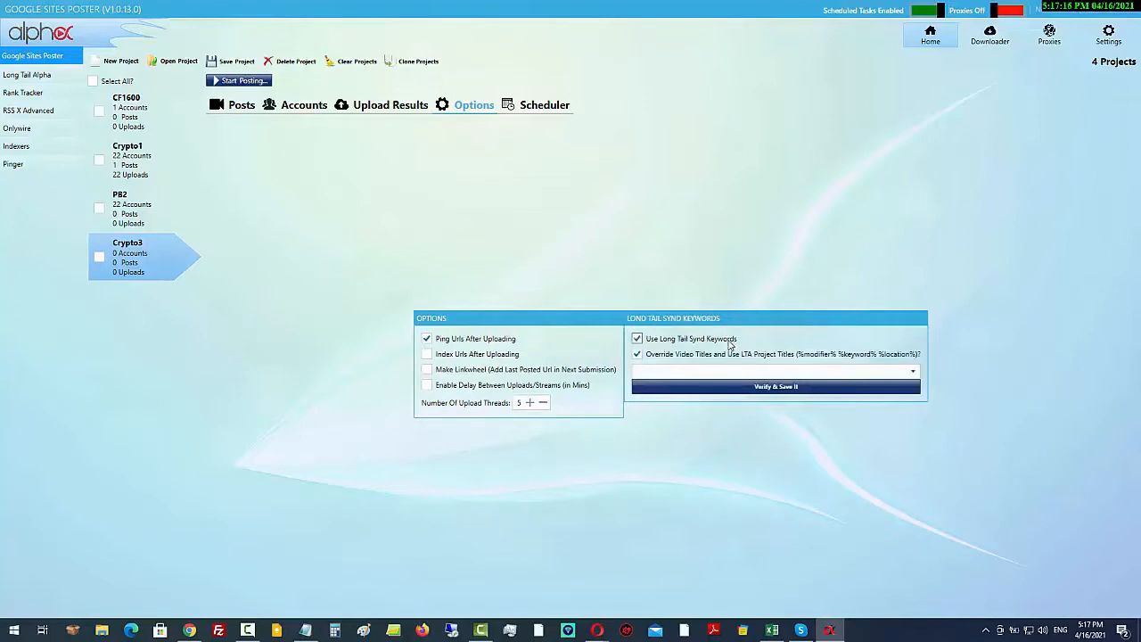
click(858, 370)
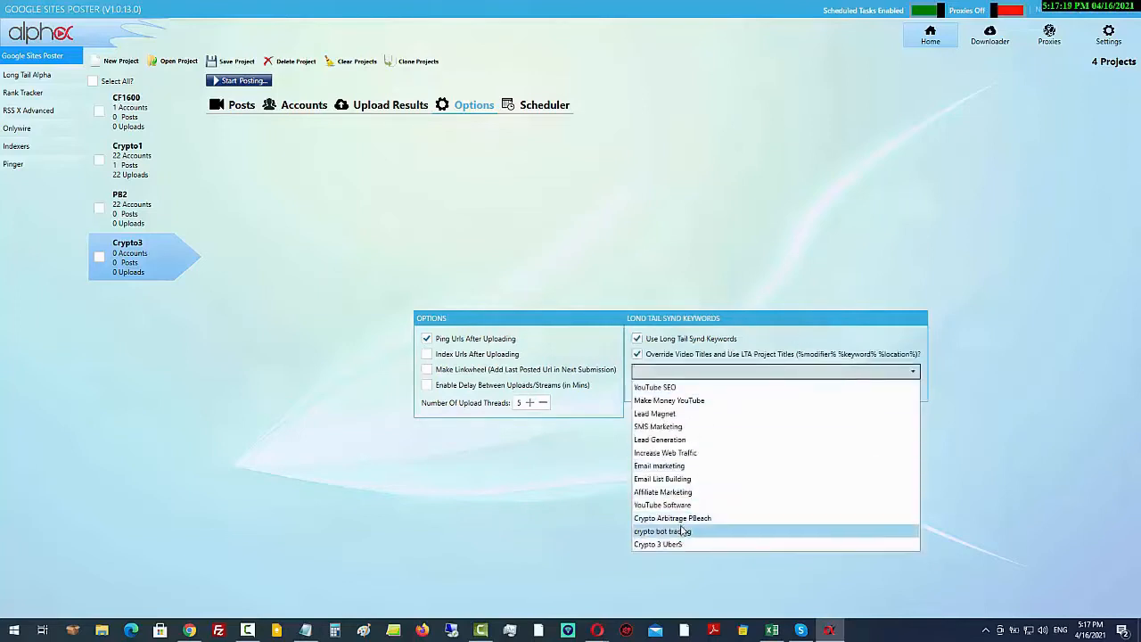
click(650, 545)
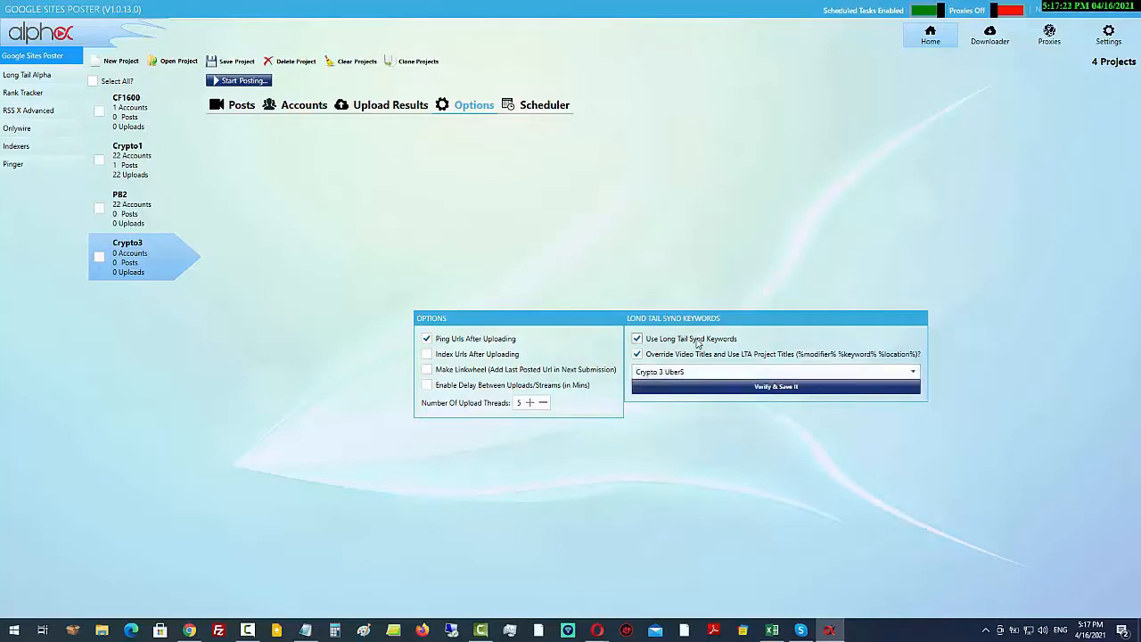
Review the Crypto 3 keywords in Long Tail Alpha and their source, the crypto keyword ideas in Ubersuggest
click(24, 75)
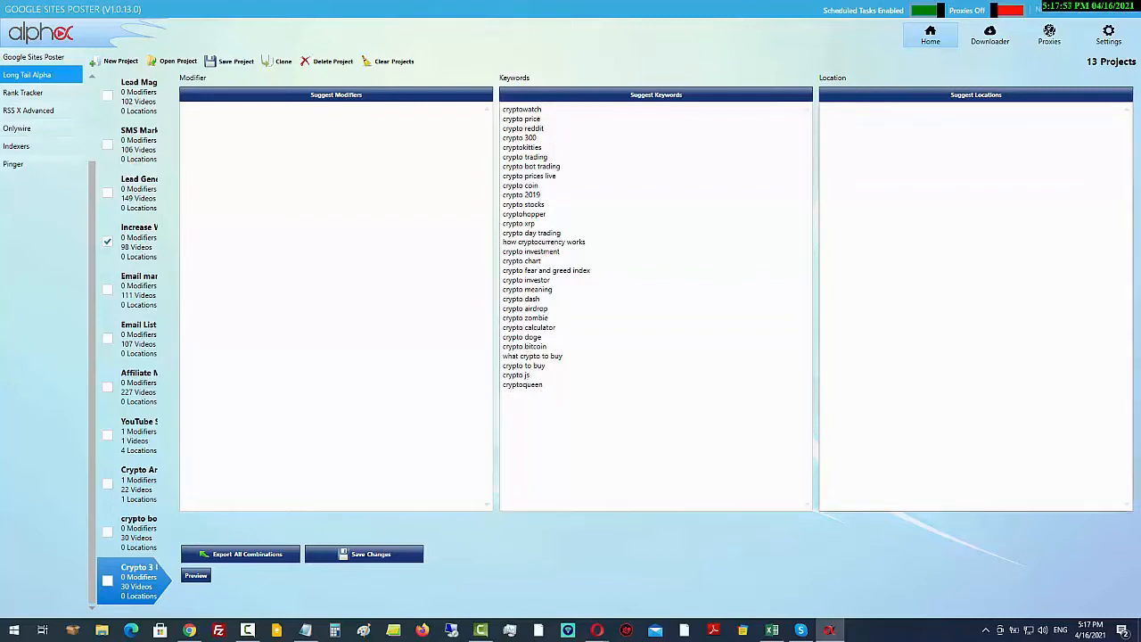
key(alt+Tab)
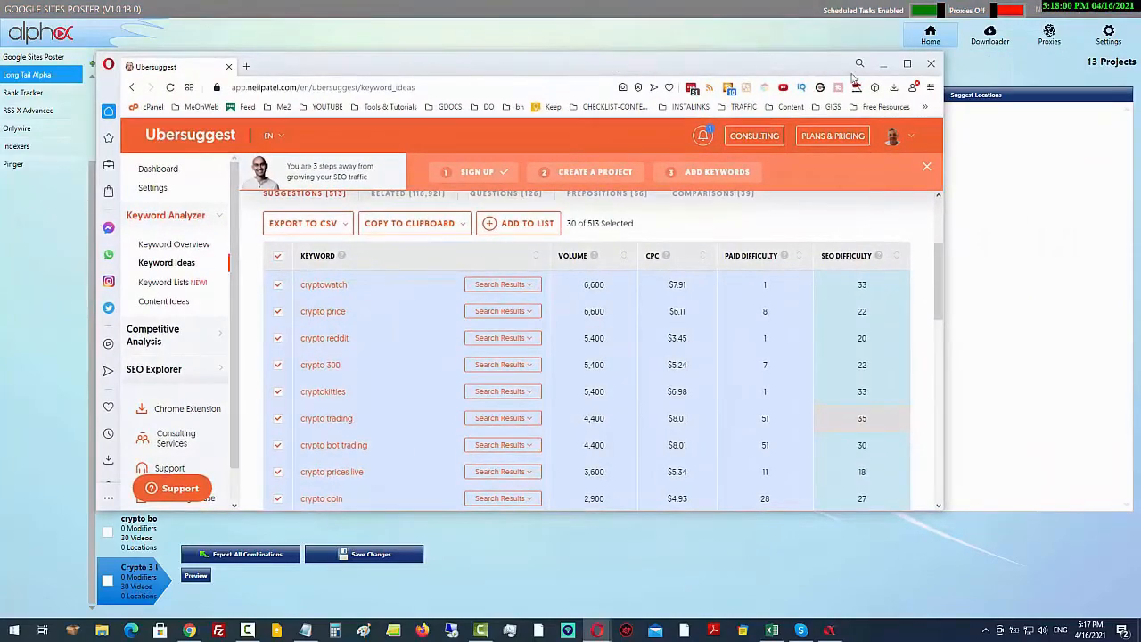
click(907, 64)
scroll(573, 274, up, 2)
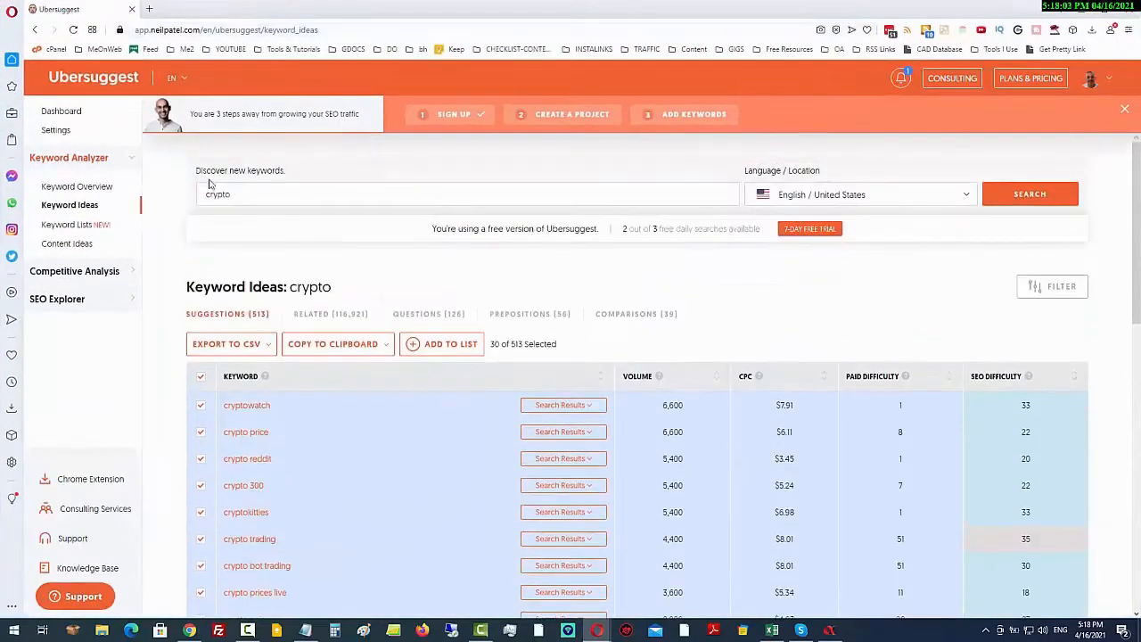
scroll(805, 282, down, 2)
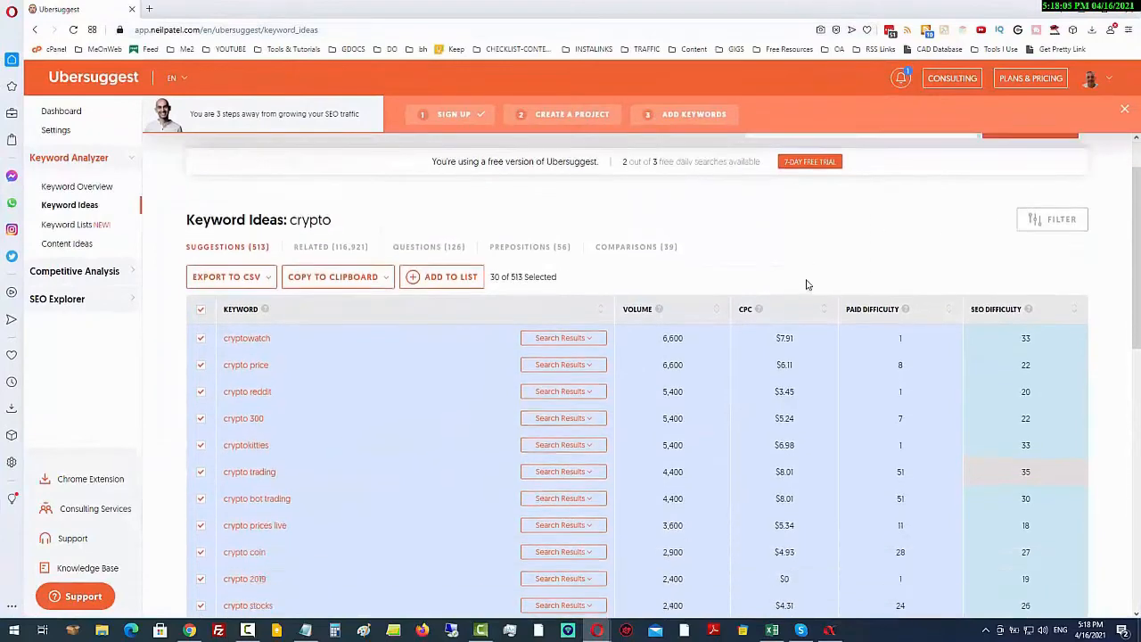
Examine the filter settings for the crypto keyword ideas, particularly the SEO difficulty limit, and close the filter
scroll(968, 221, up, 2)
click(1050, 288)
scroll(811, 311, down, 2)
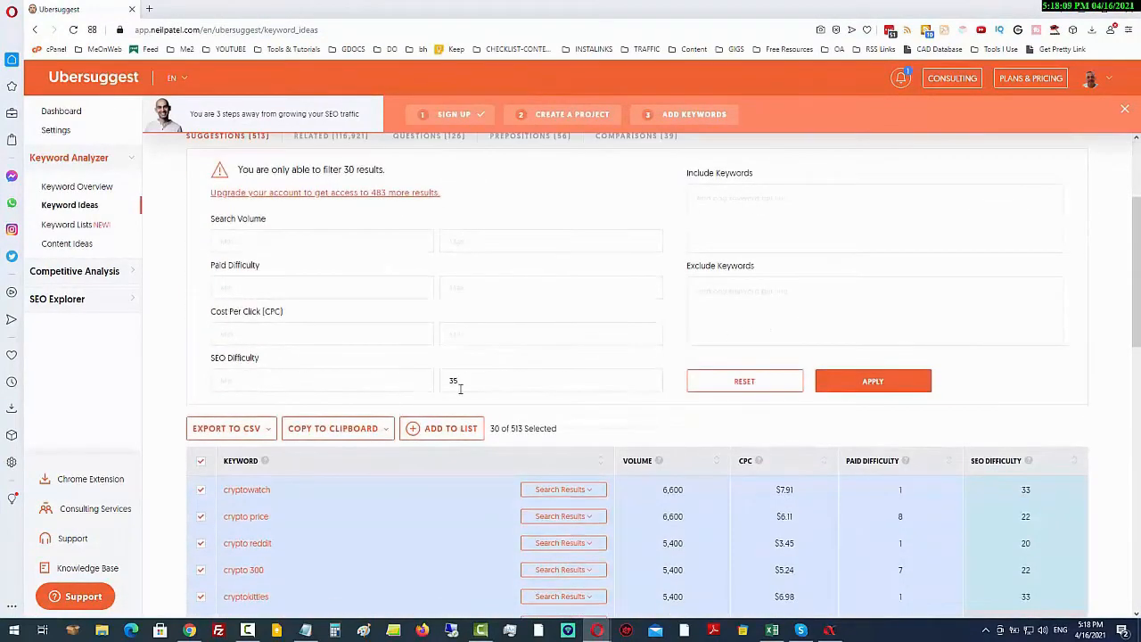
scroll(472, 384, up, 1)
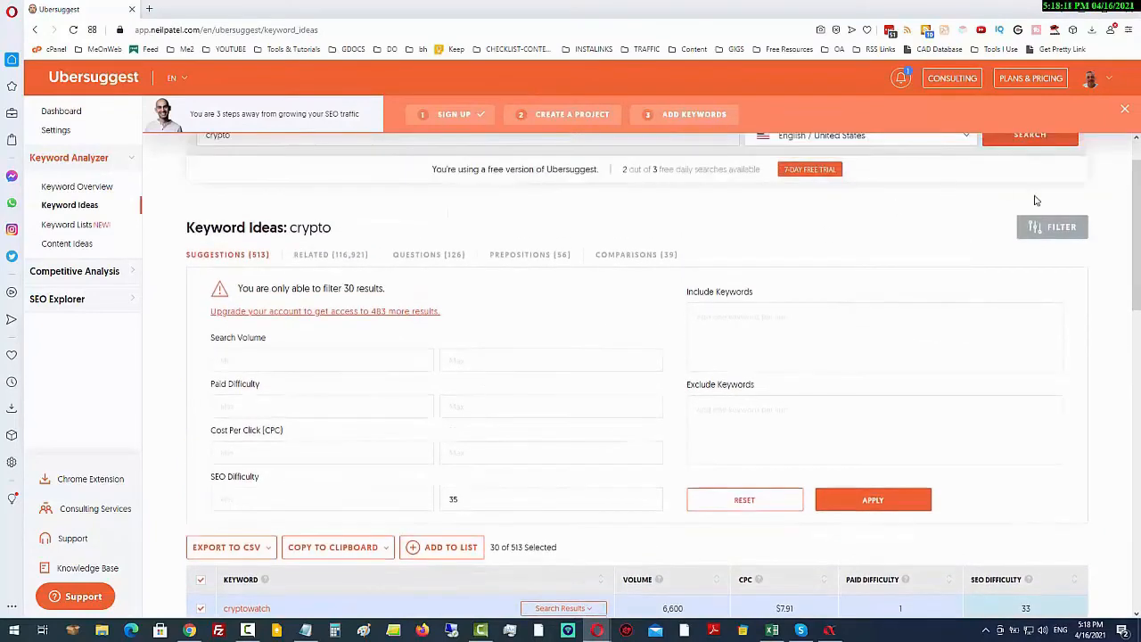
click(1052, 230)
Review the selected crypto keyword suggestions with their SEO difficulty, and return to Long Tail Alpha in Google Sites Poster
scroll(1043, 285, down, 1)
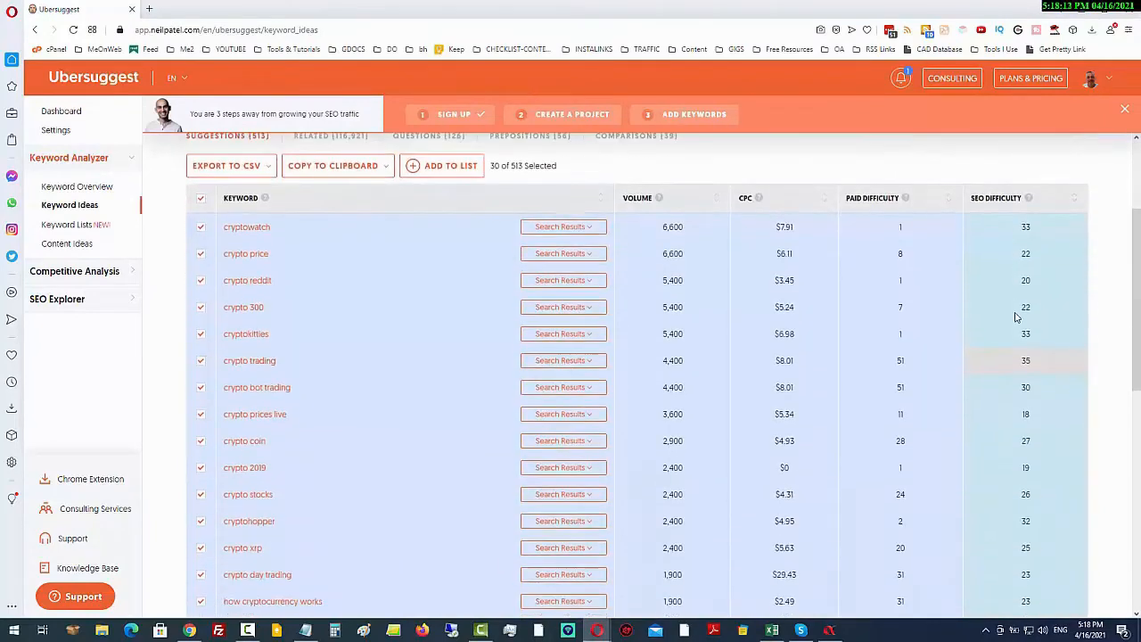
scroll(214, 214, down, 1)
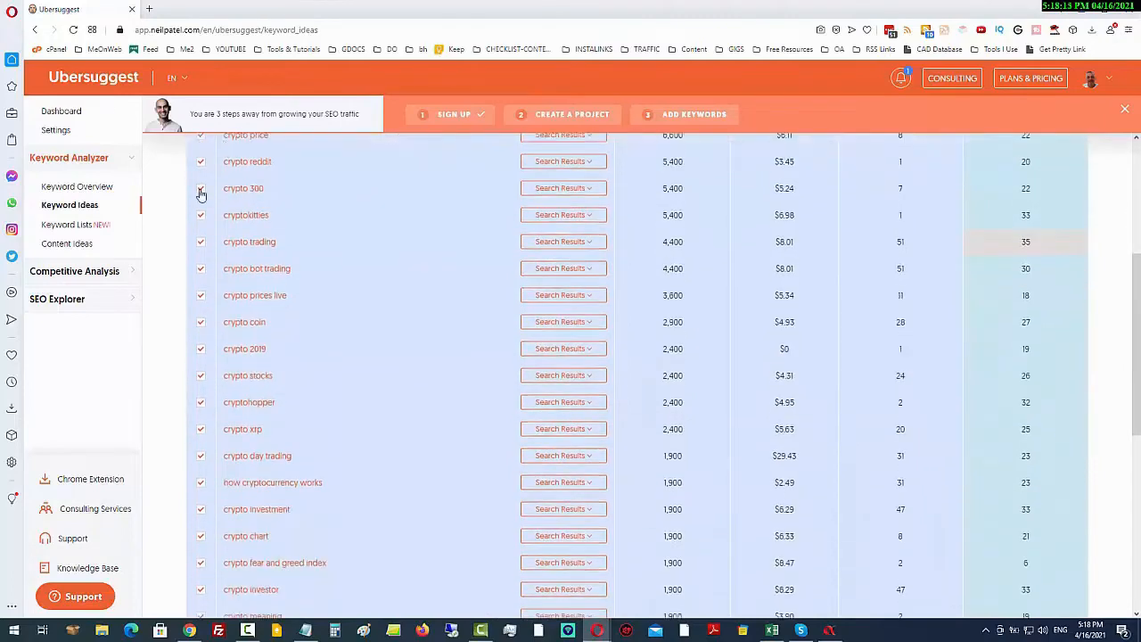
scroll(265, 512, down, 2)
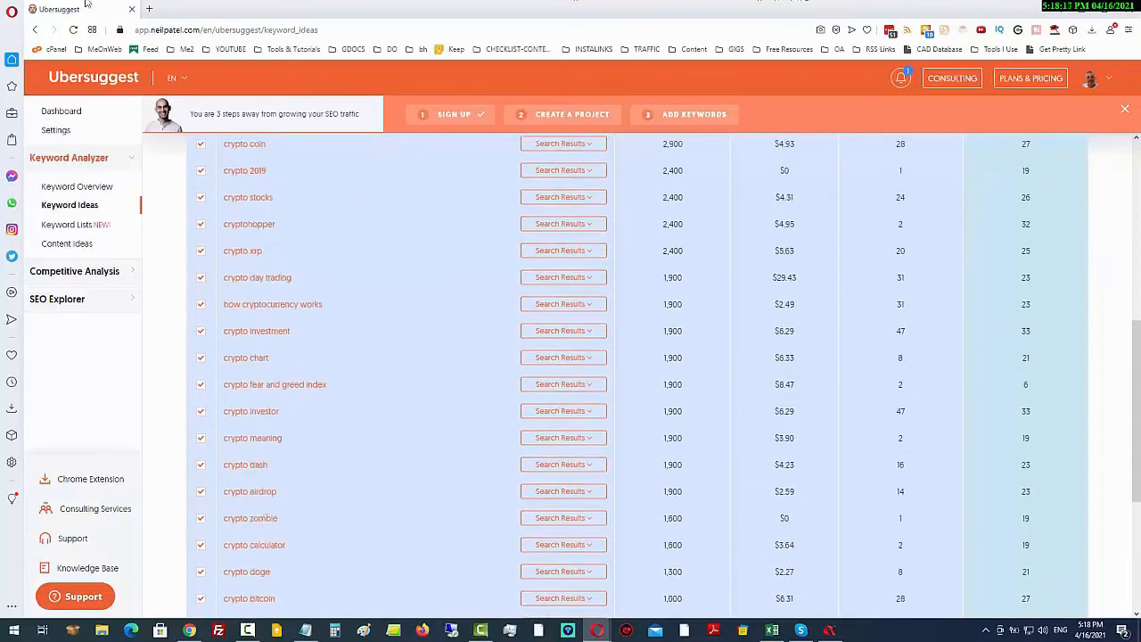
key(alt+Tab)
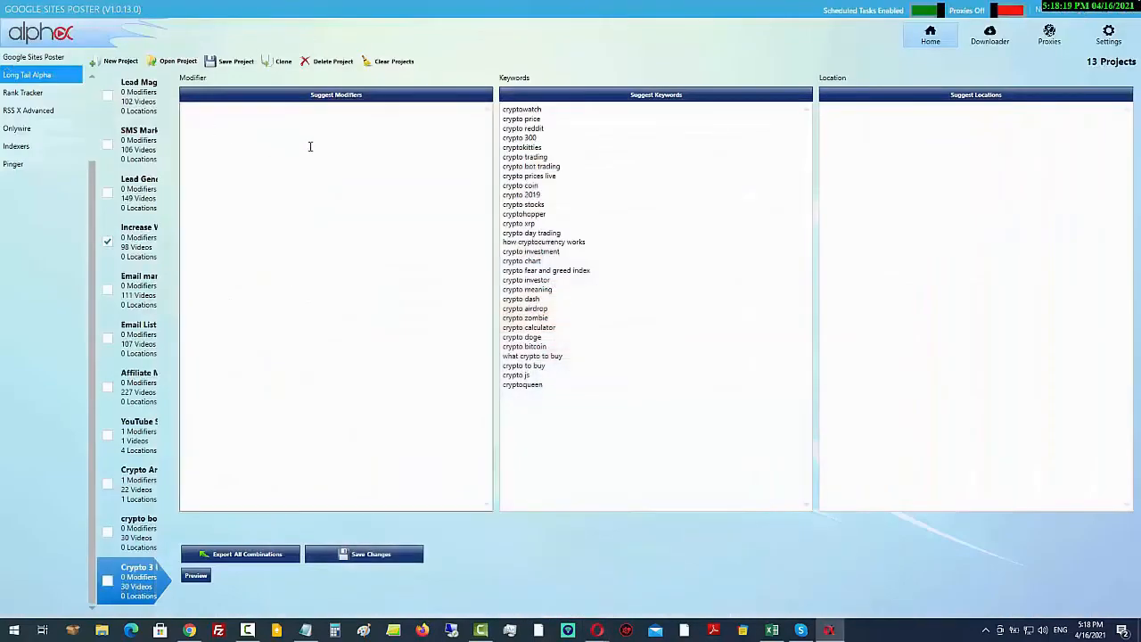
click(33, 56)
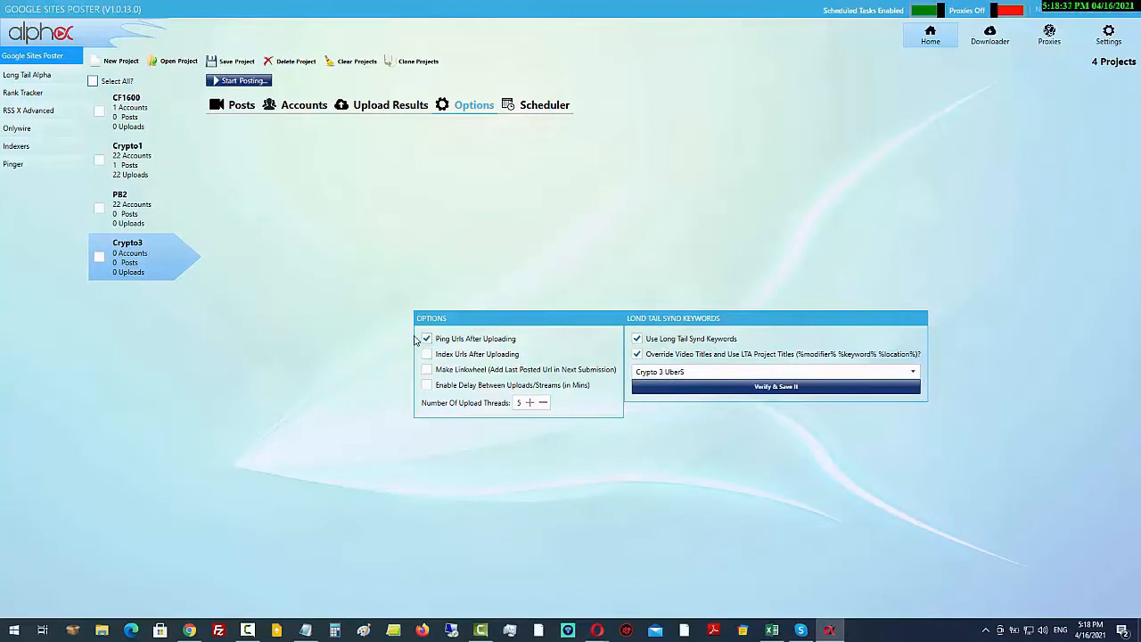
click(243, 107)
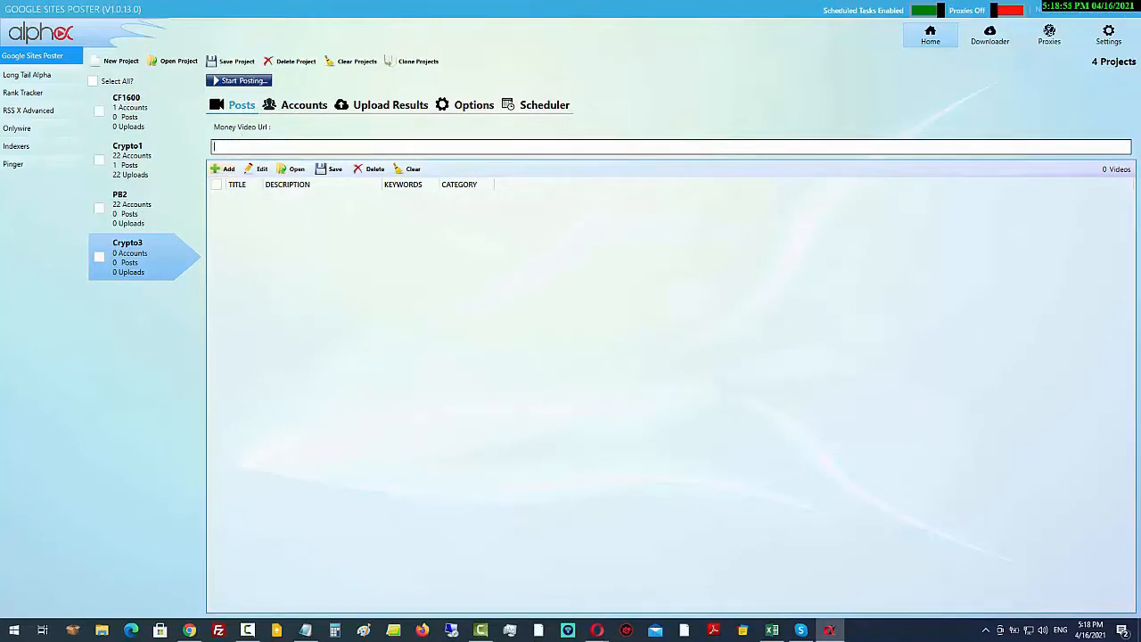
key(alt+Tab)
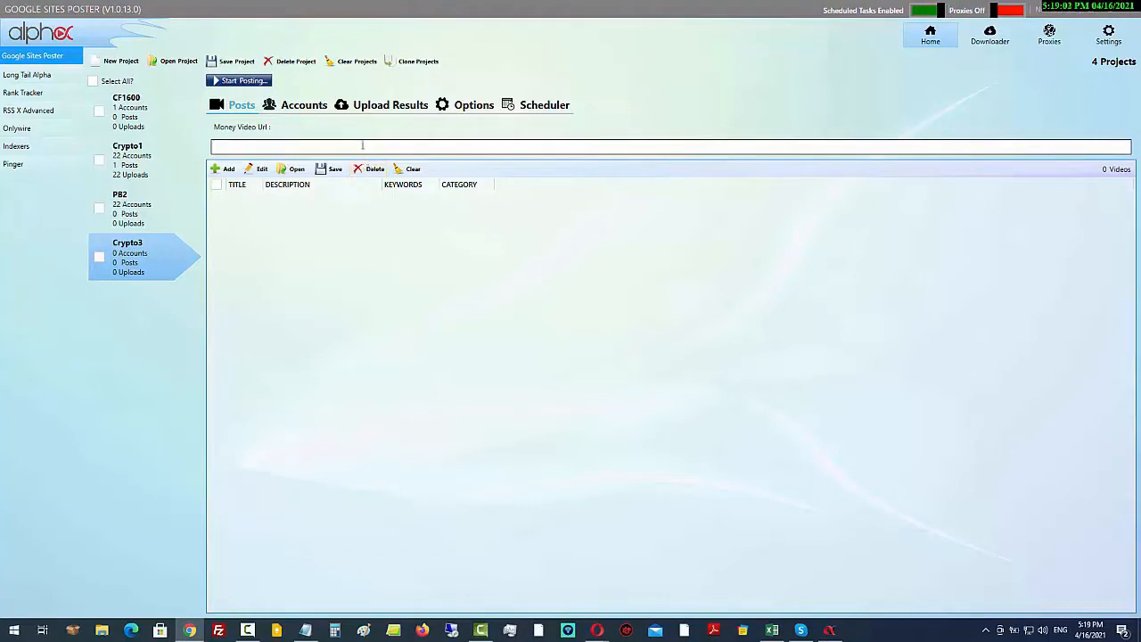
right_click(361, 147)
click(388, 193)
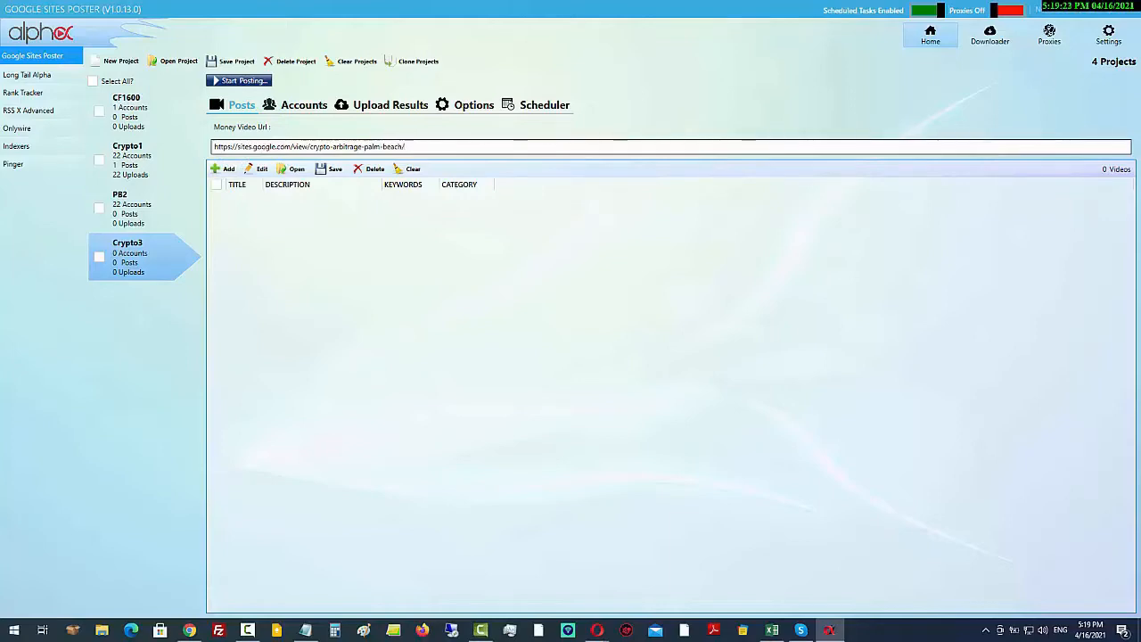
Check the Palm Beach Confidential Review site in Chrome and return to the Crypto3 project's posts
drag(1140, 11, 301, 0)
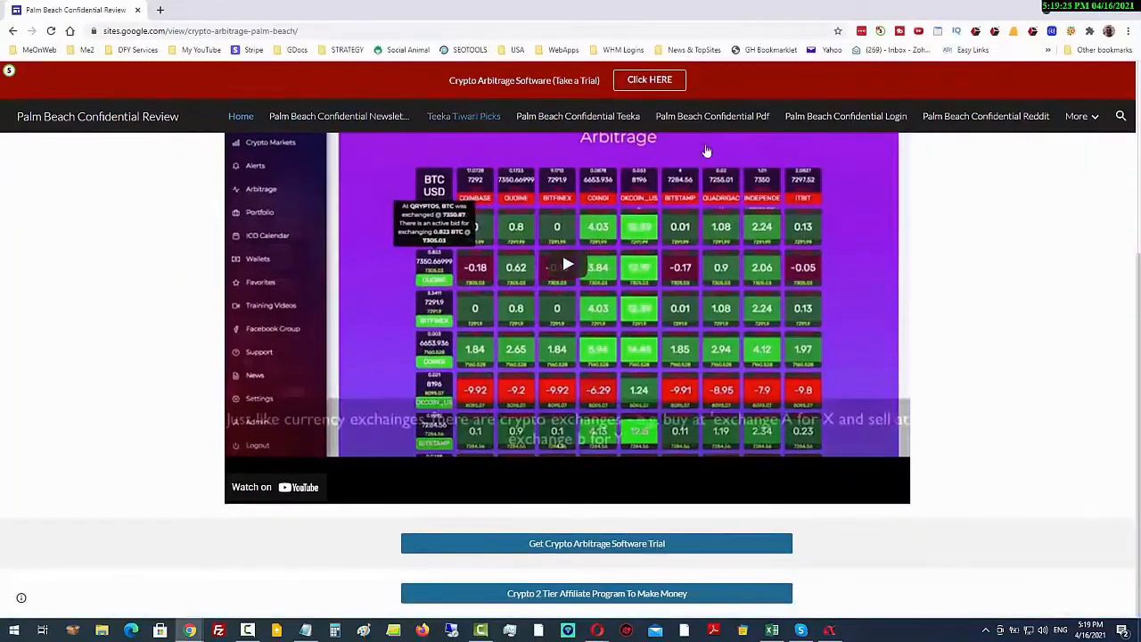
scroll(413, 105, up, 3)
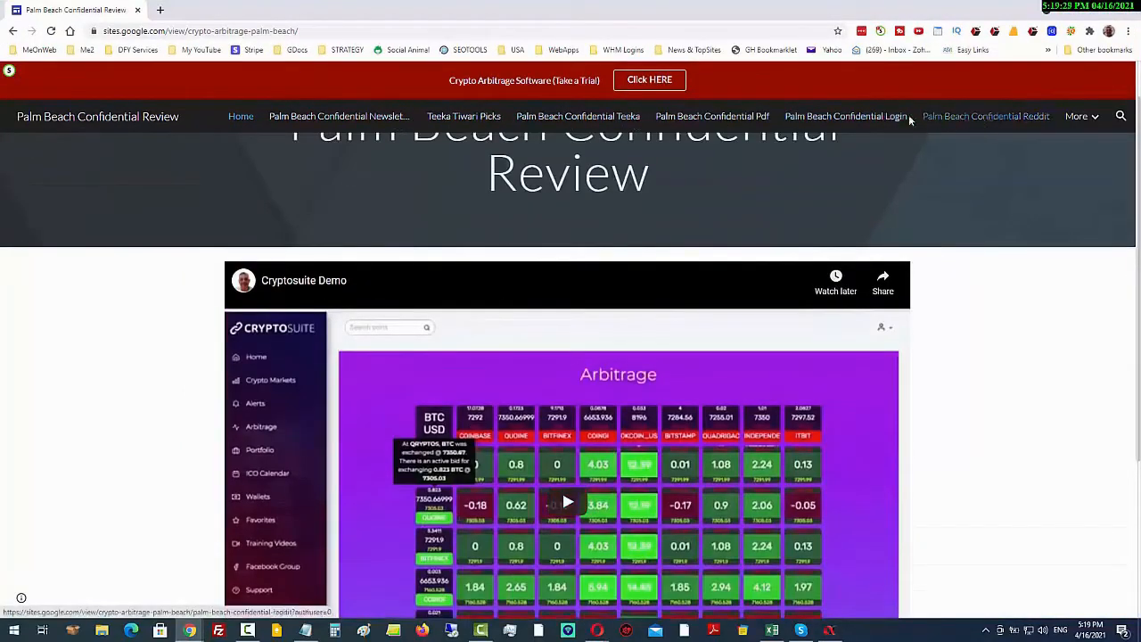
scroll(726, 408, down, 2)
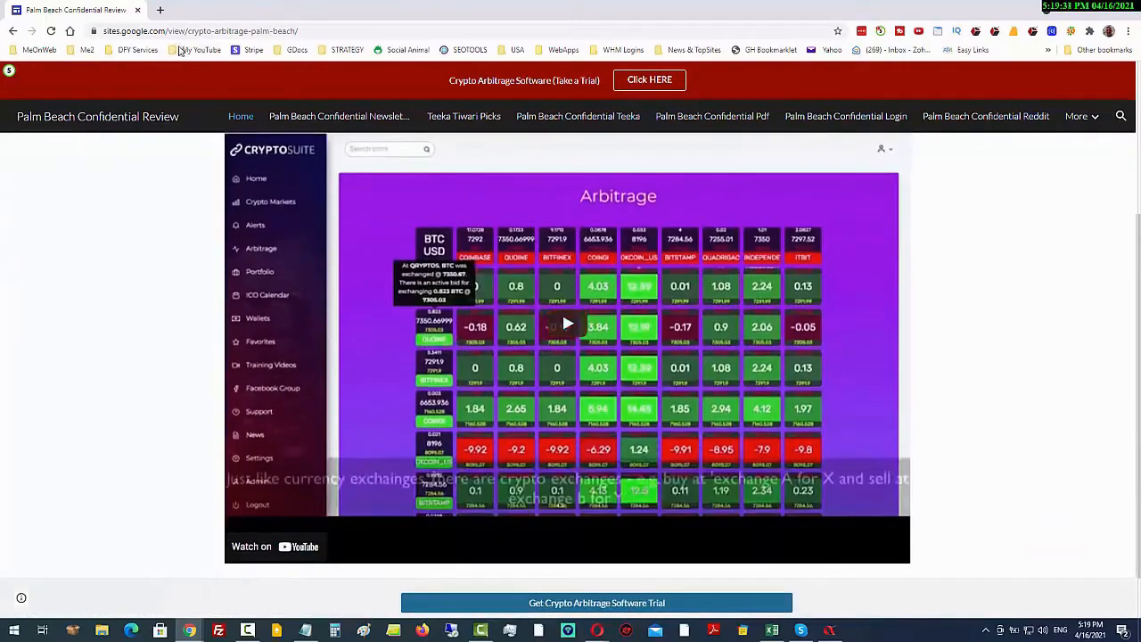
key(alt+Tab)
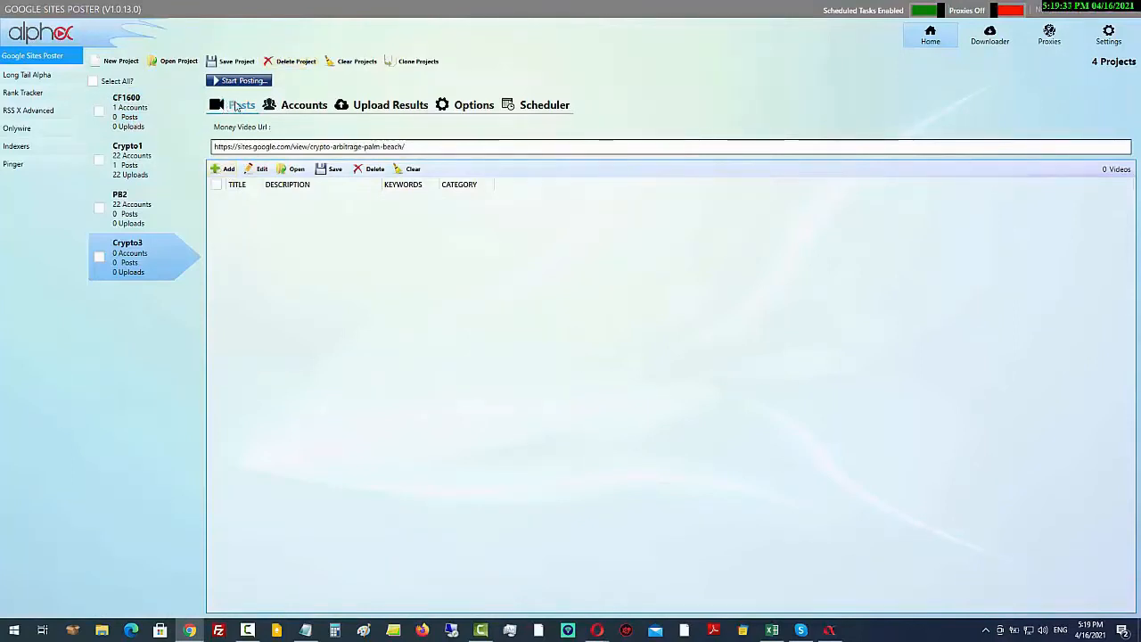
Start a new post for the Crypto3 project and check which sources are available for fetching its content
click(225, 172)
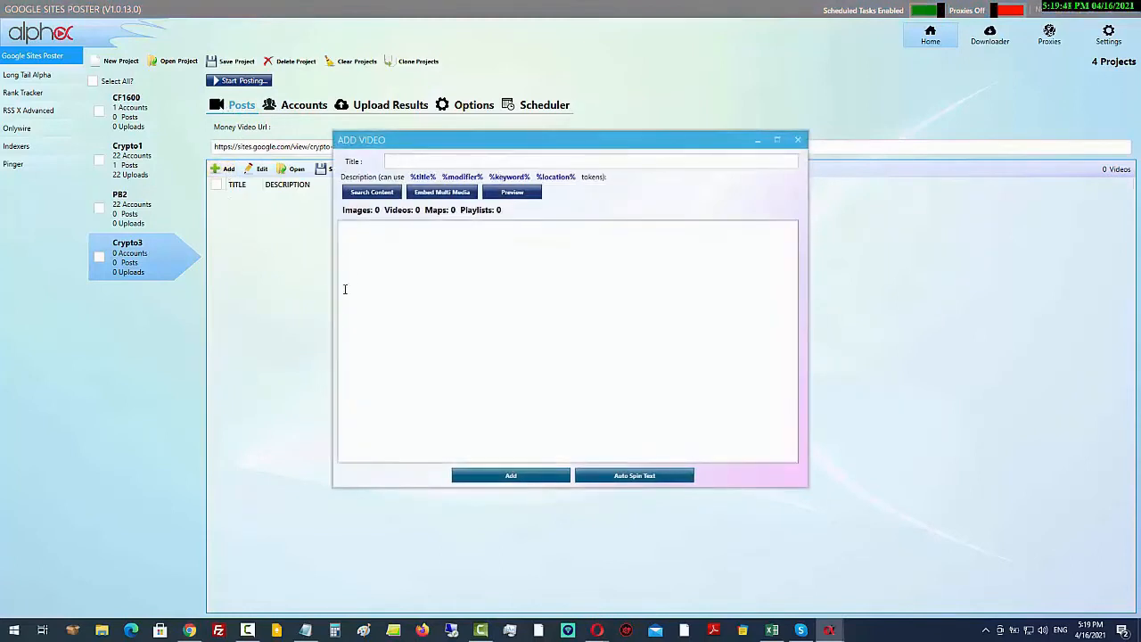
click(380, 193)
click(532, 260)
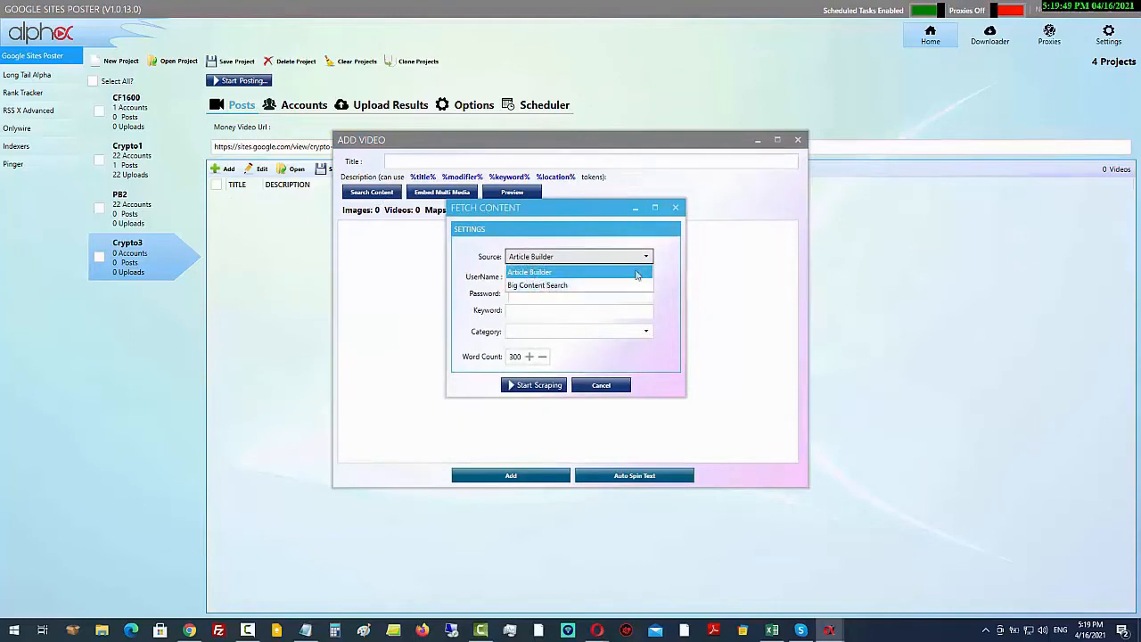
click(677, 210)
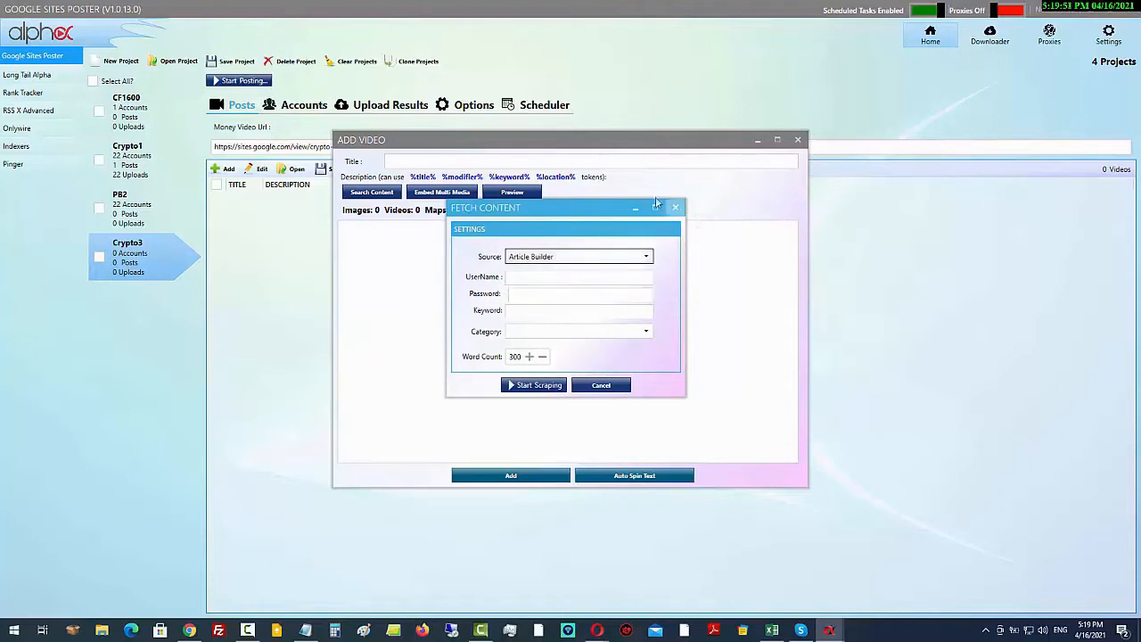
click(676, 209)
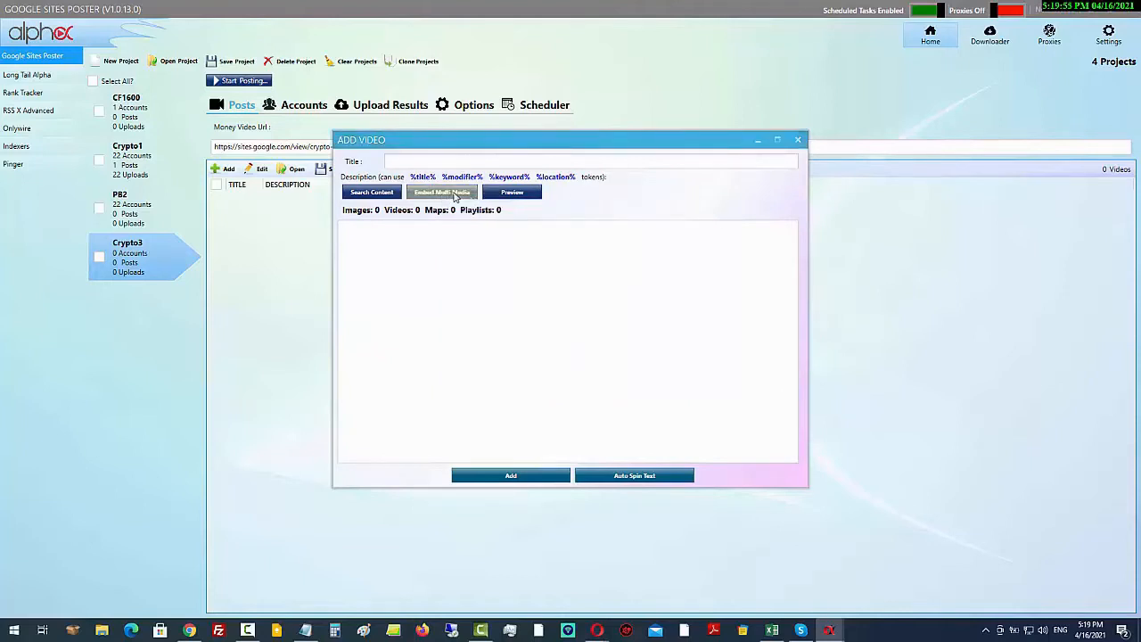
Open the new post's multimedia embedding options and review the videos, buttons, maps and API key settings
click(451, 196)
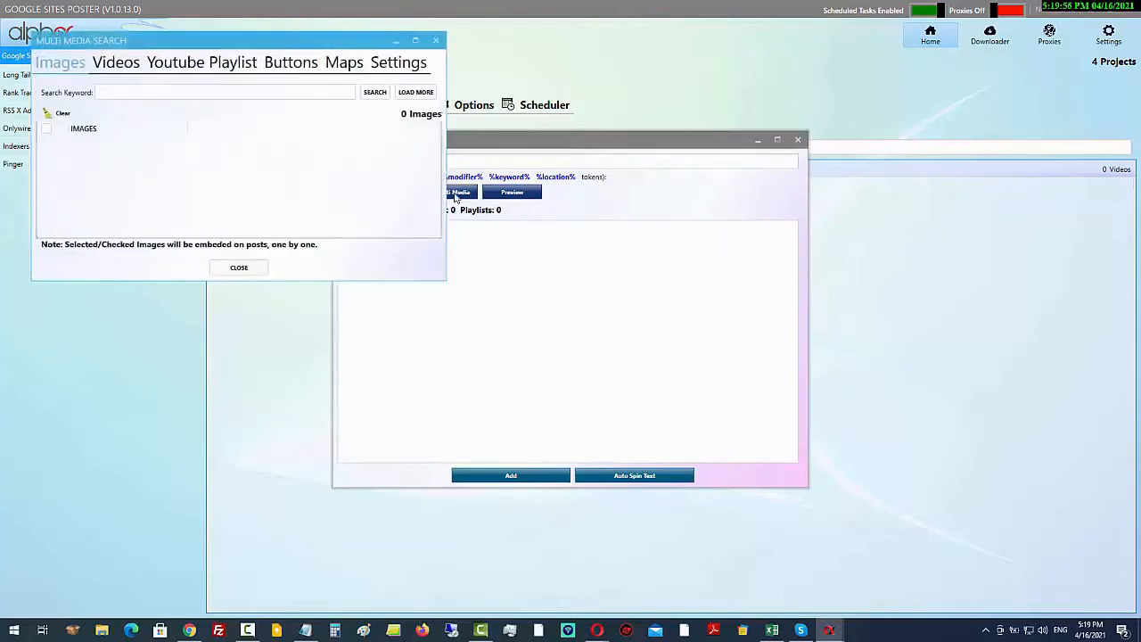
click(416, 40)
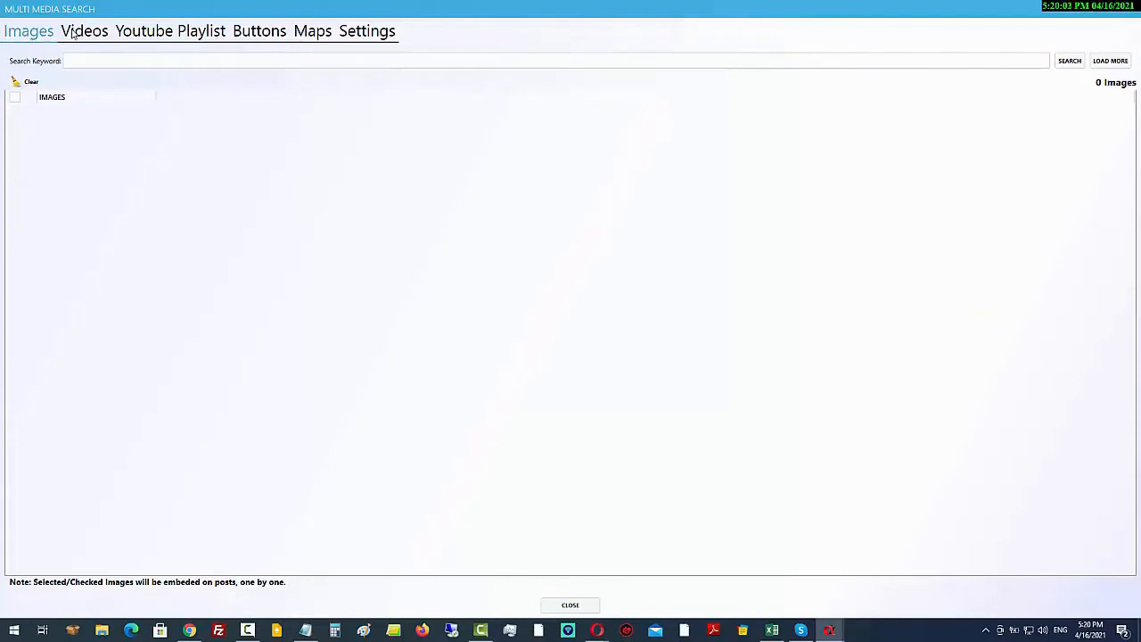
click(121, 35)
click(95, 34)
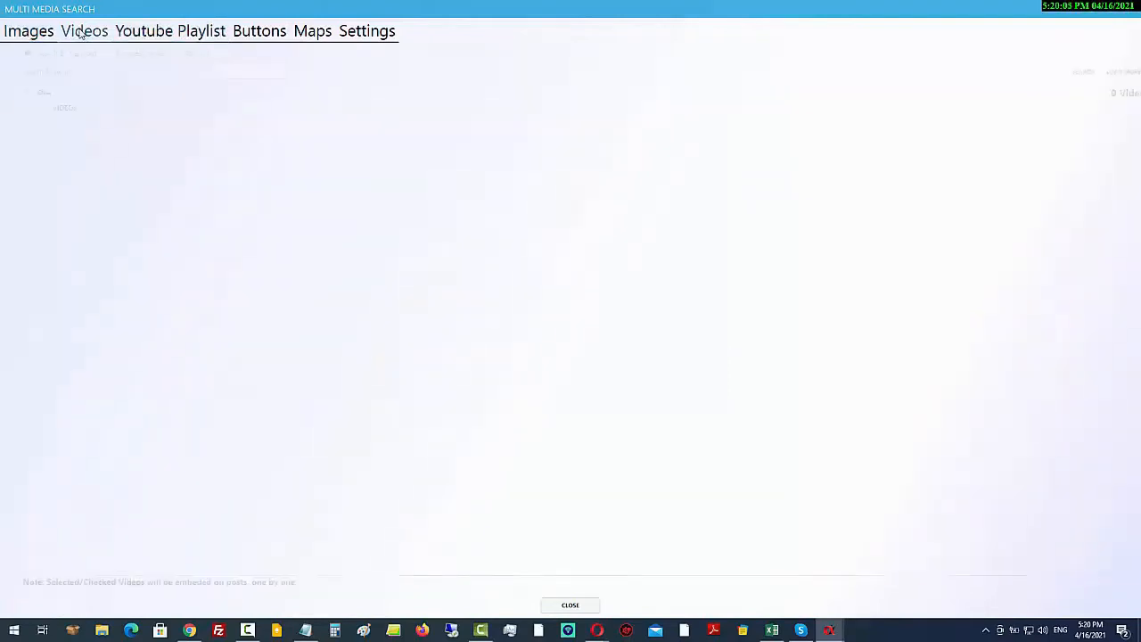
click(249, 34)
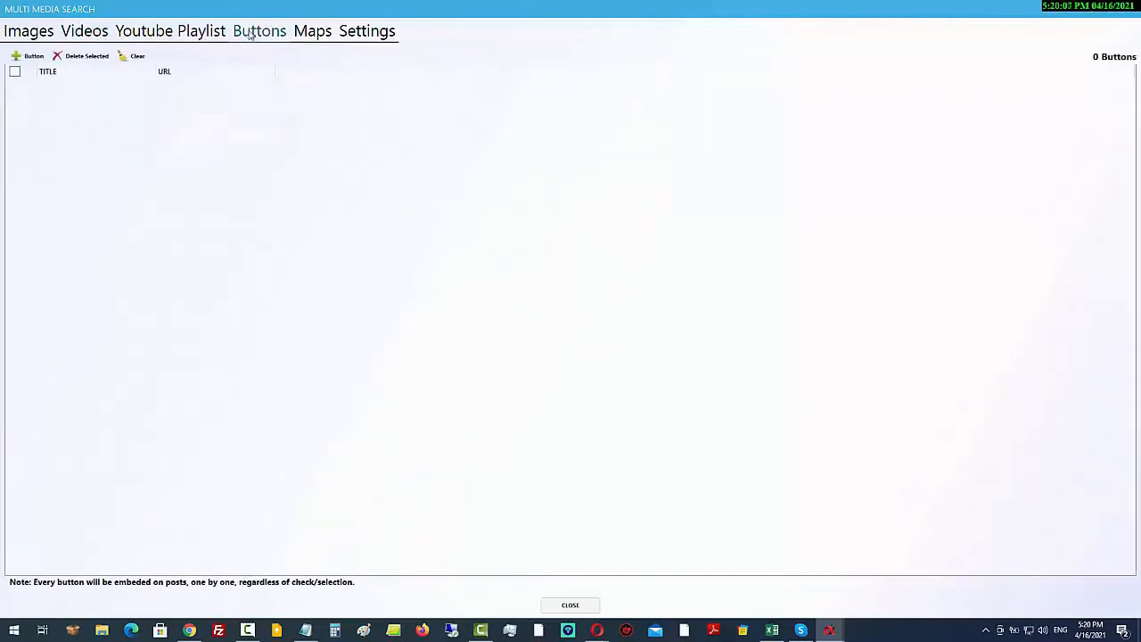
click(309, 34)
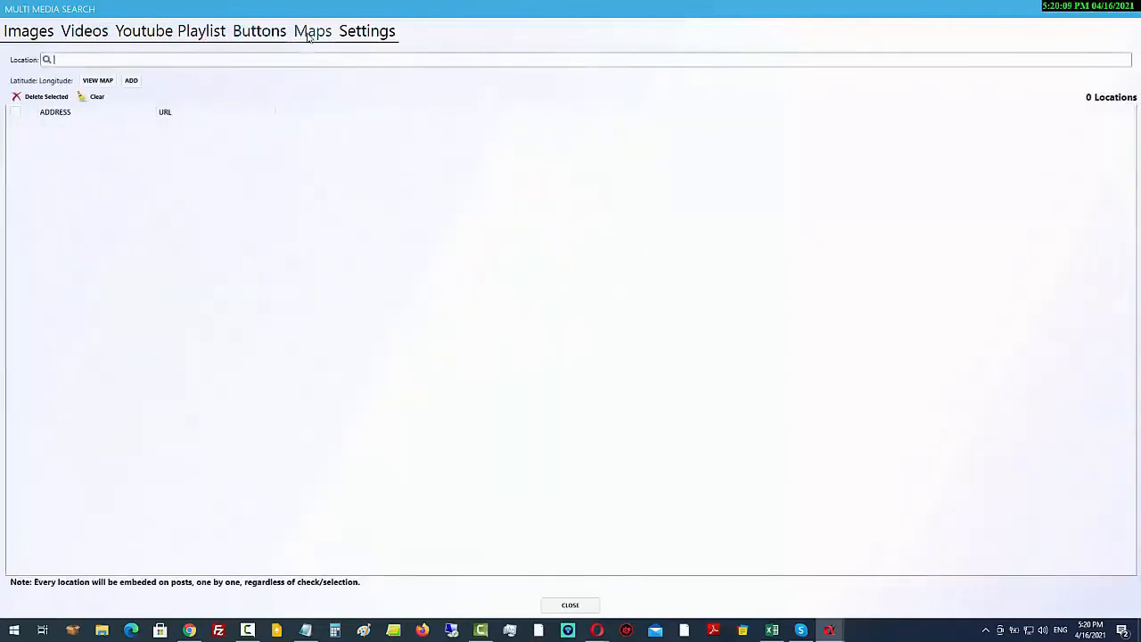
click(369, 36)
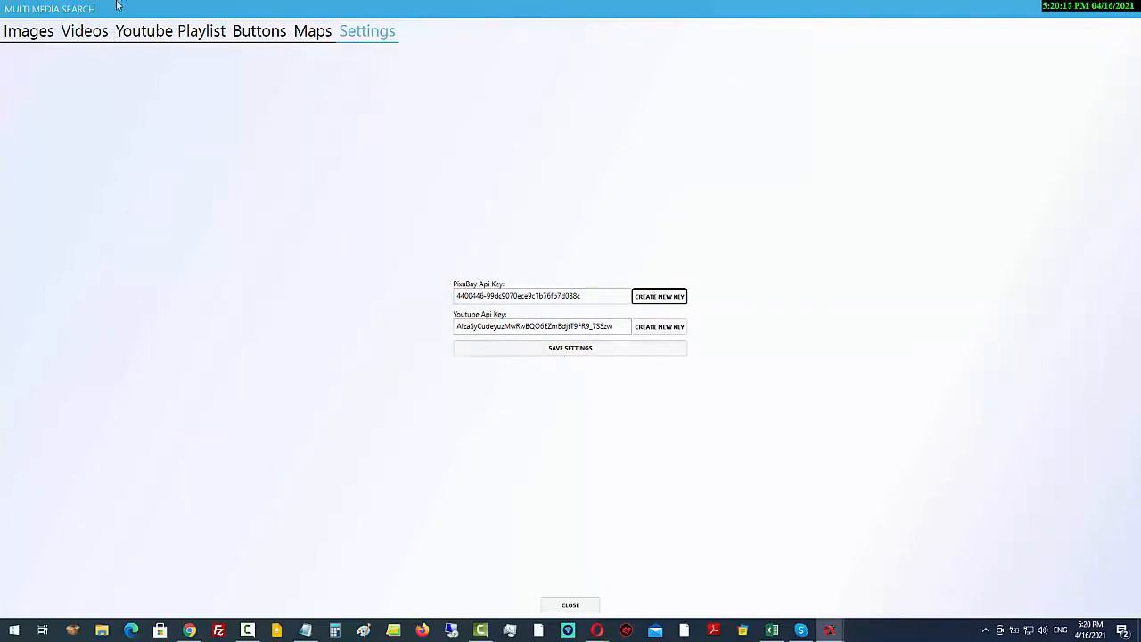
click(100, 32)
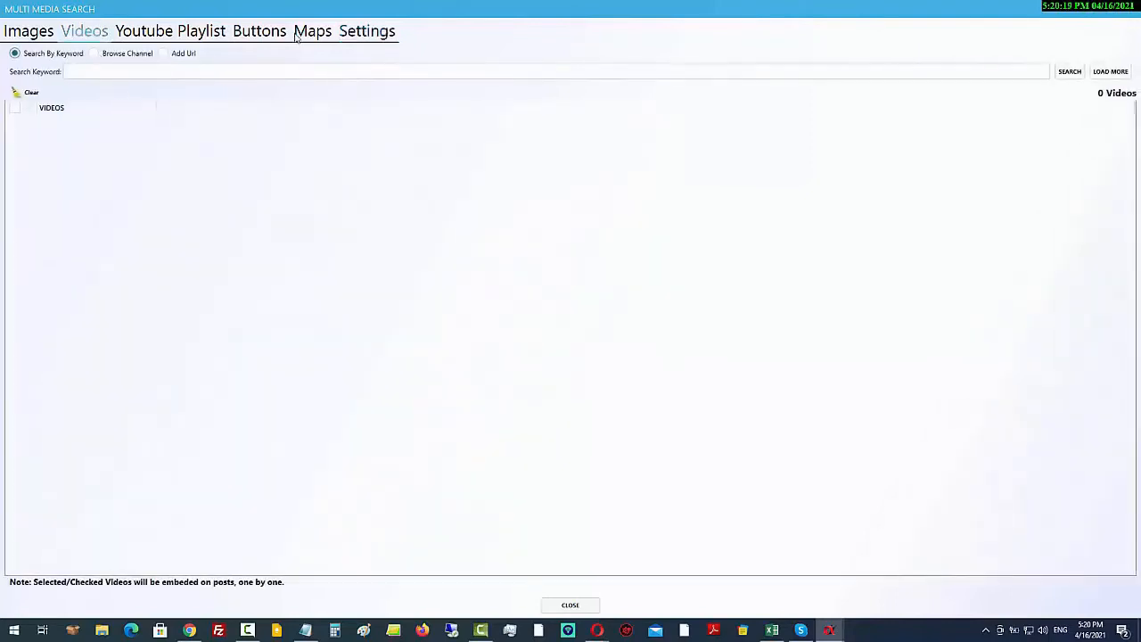
click(354, 36)
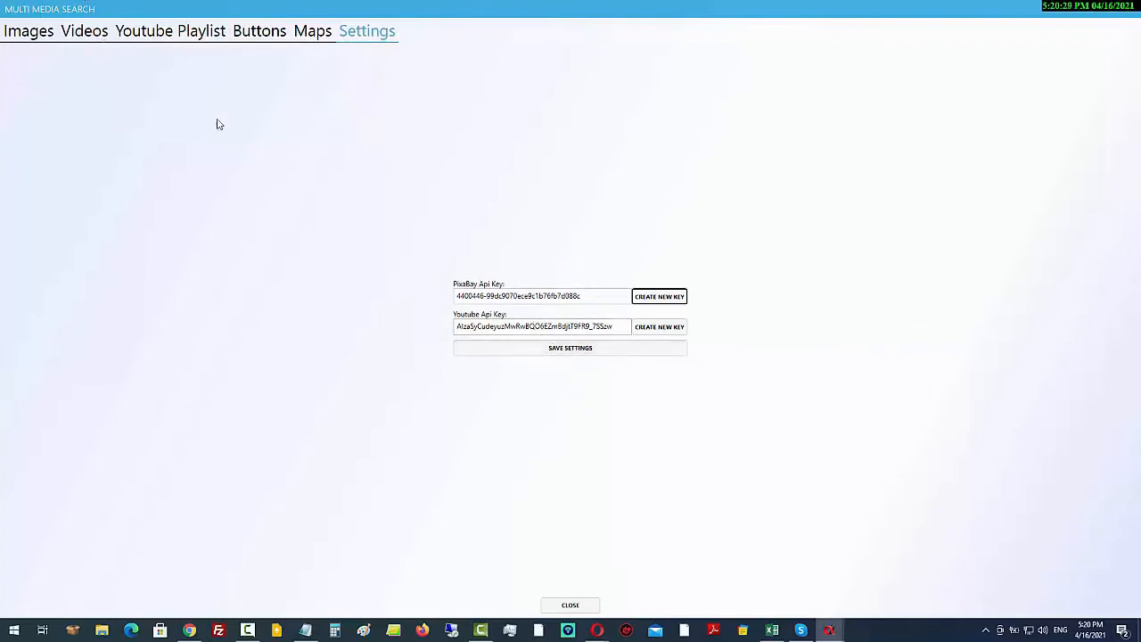
click(89, 30)
Search the images for "Crypto bot"
click(32, 30)
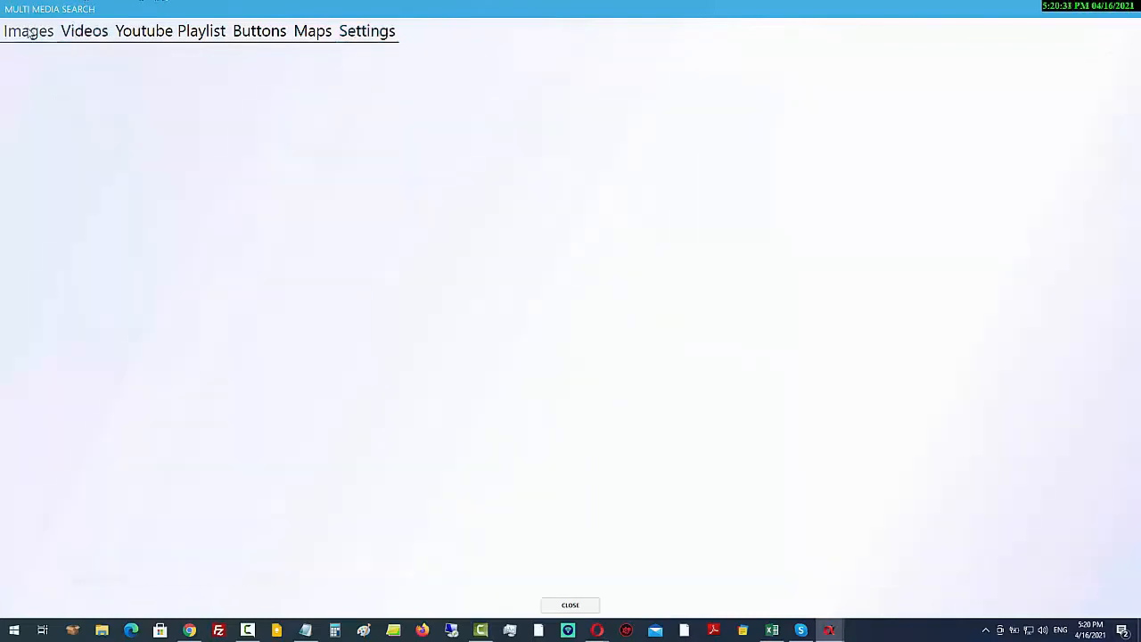
click(119, 58)
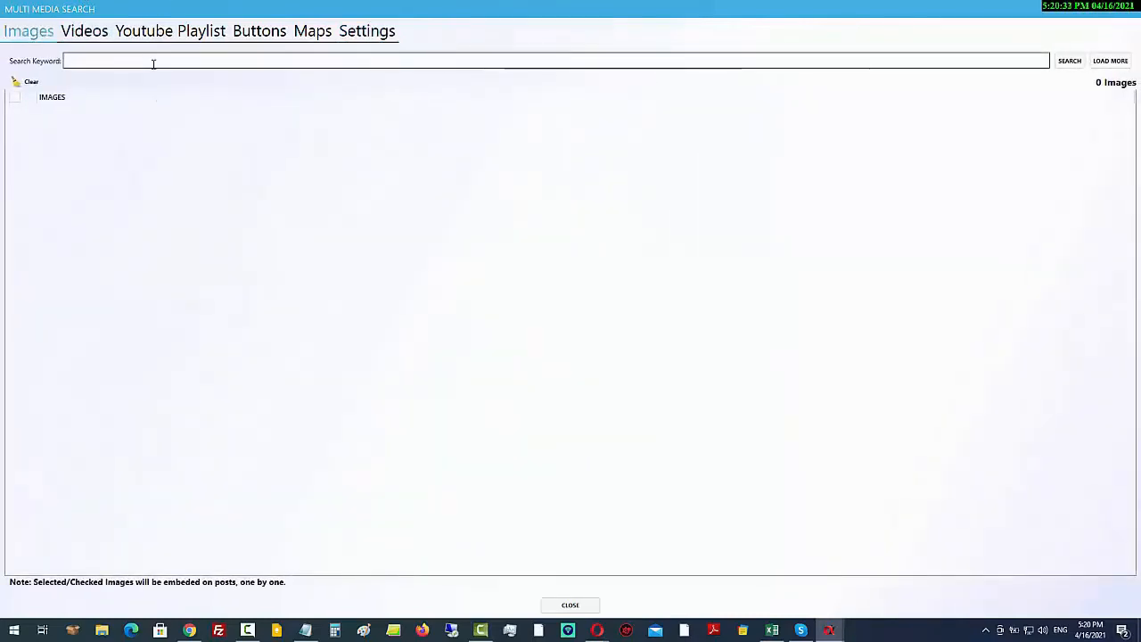
text(xtyp)
drag(93, 60, 29, 57)
text(Crypto bot)
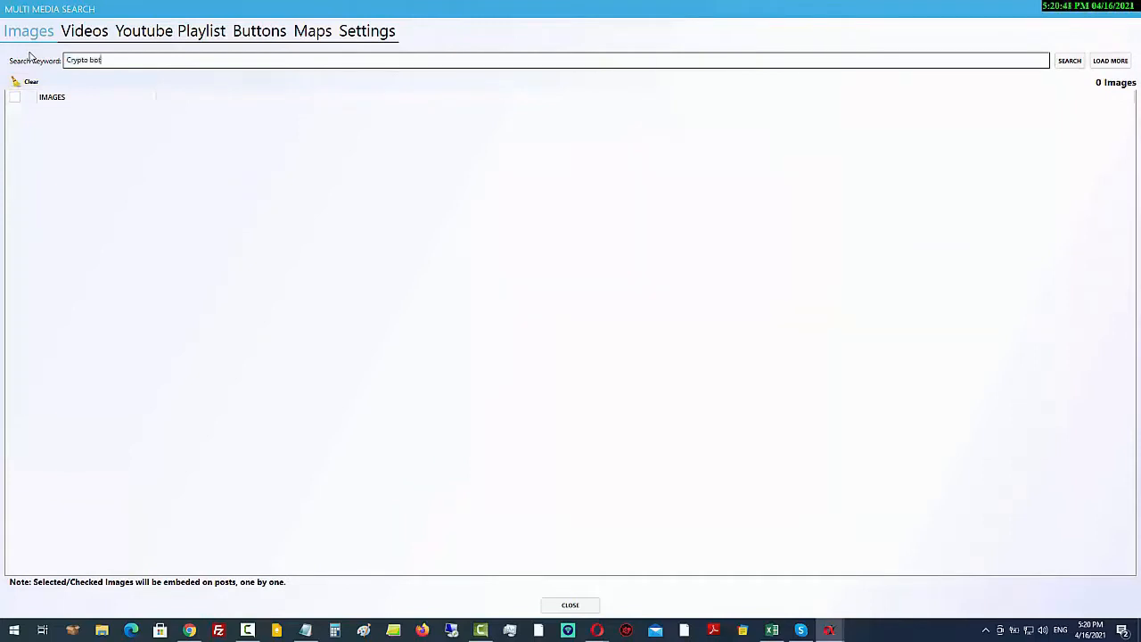
click(1070, 61)
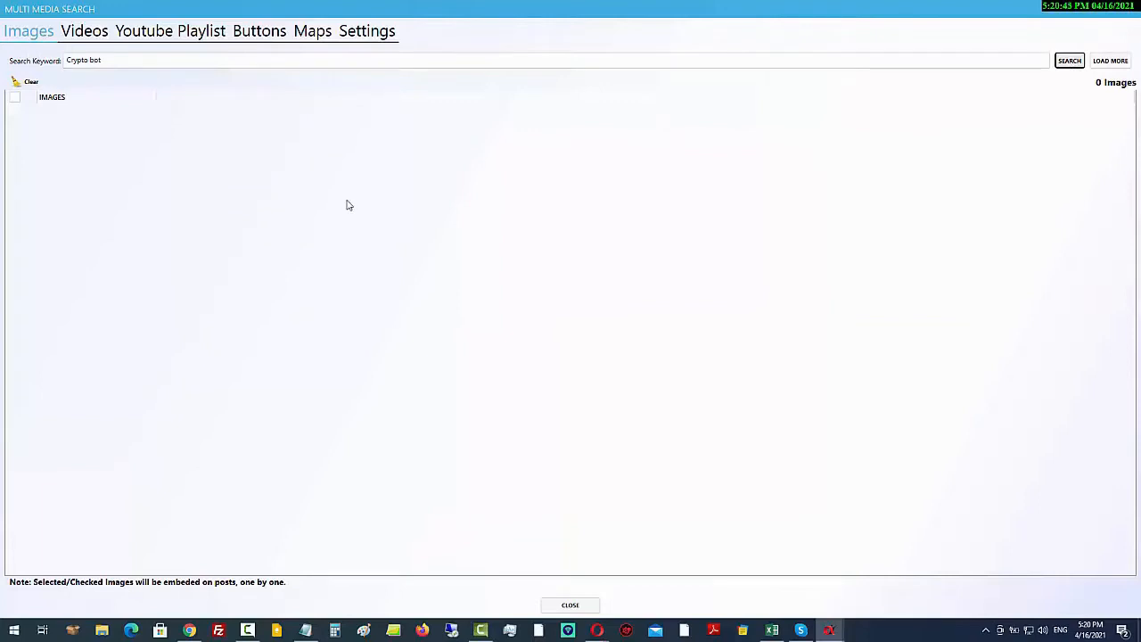
Search the images for "Crypto" and select all the results for embedding in the posts
click(102, 60)
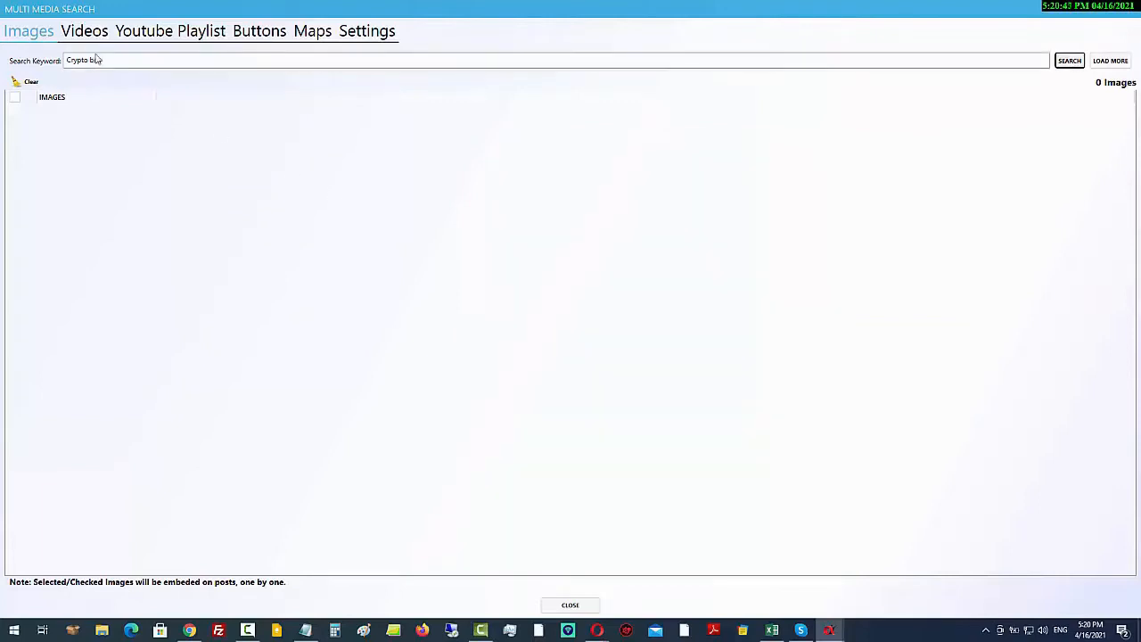
key(BackSpace)
key(BackSpace)
key(BackSpace)
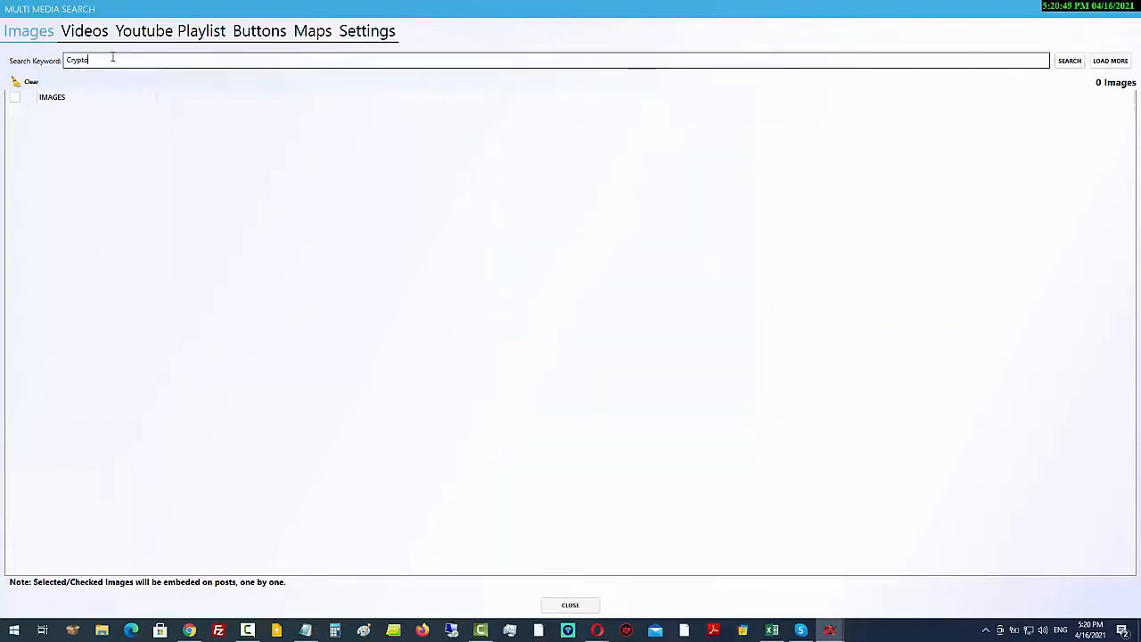
click(1070, 62)
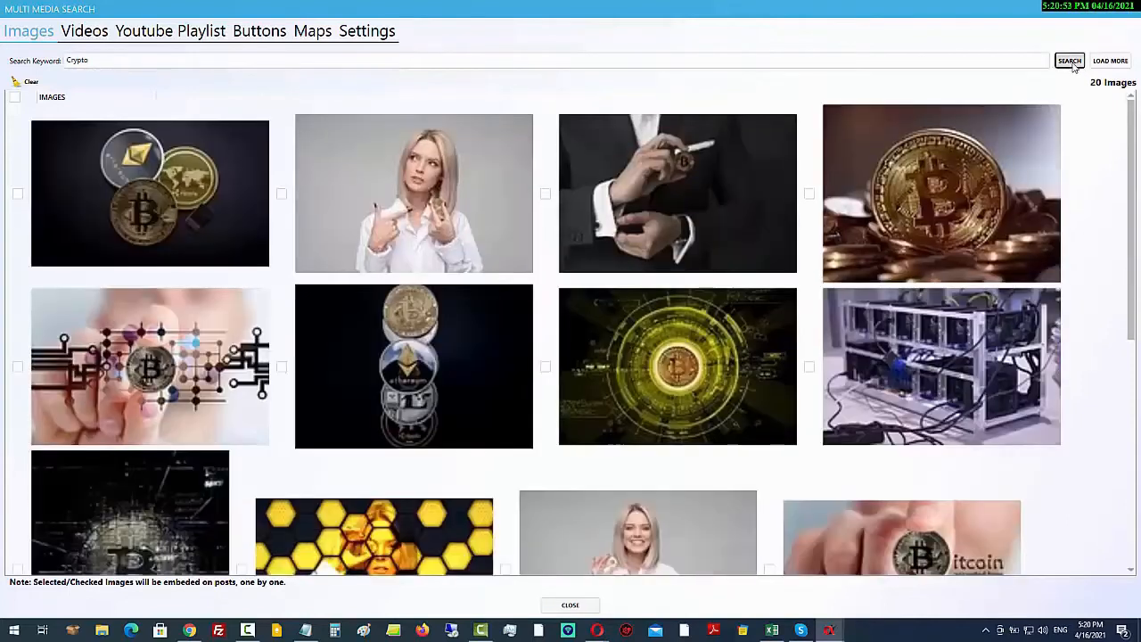
click(14, 96)
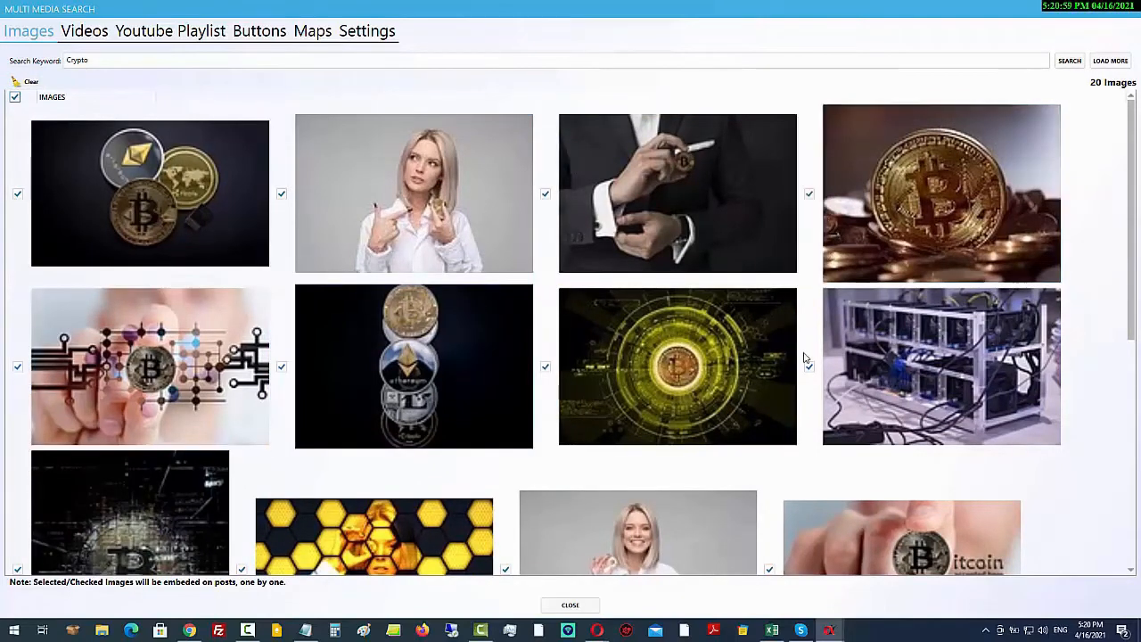
Search the videos by keyword for "crypto trading"
click(84, 35)
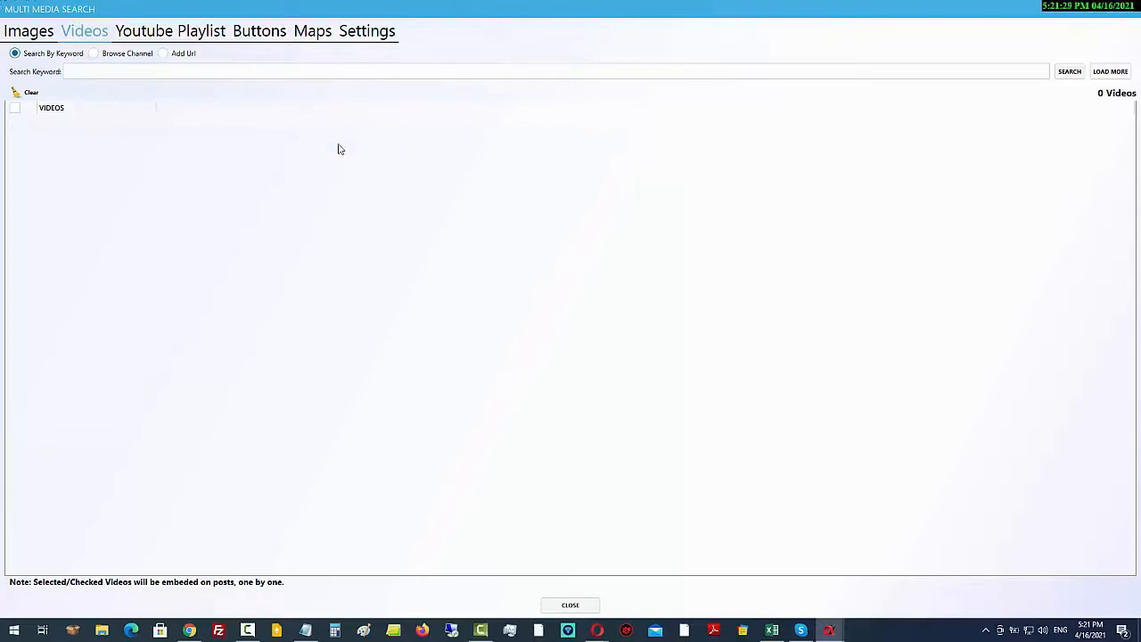
click(133, 71)
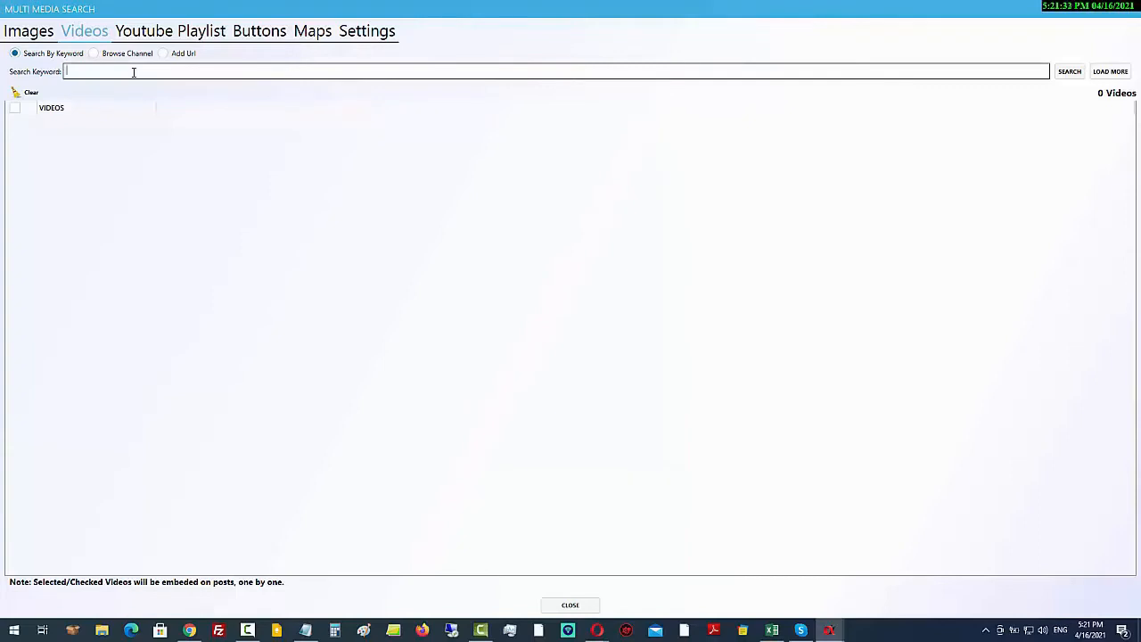
text(crypto trading)
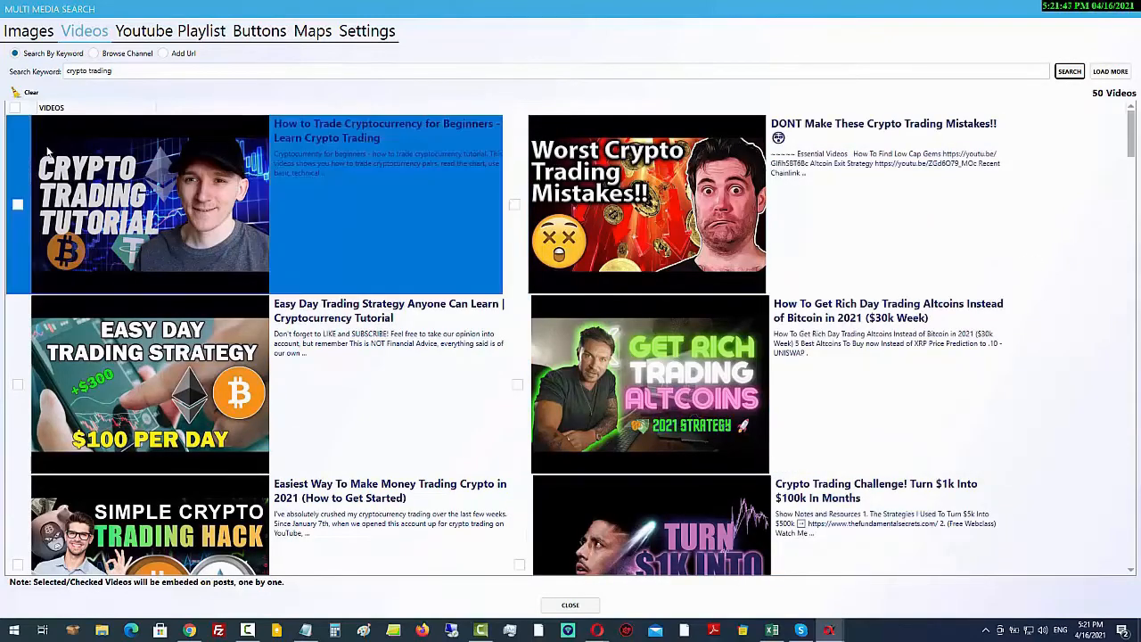
click(165, 56)
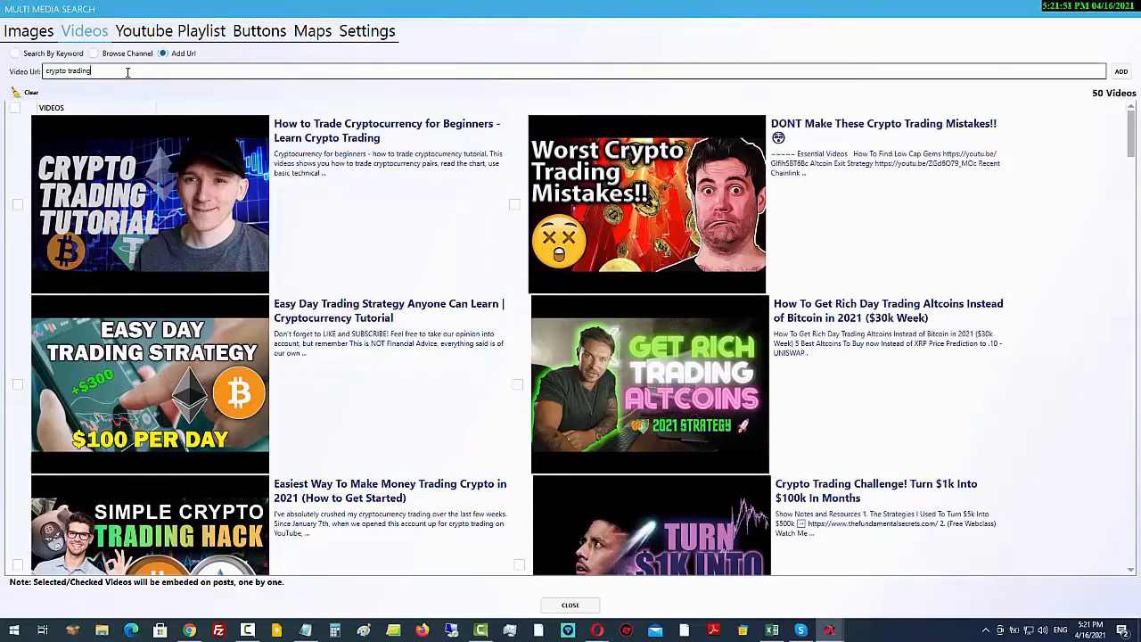
drag(127, 72, 8, 78)
click(22, 94)
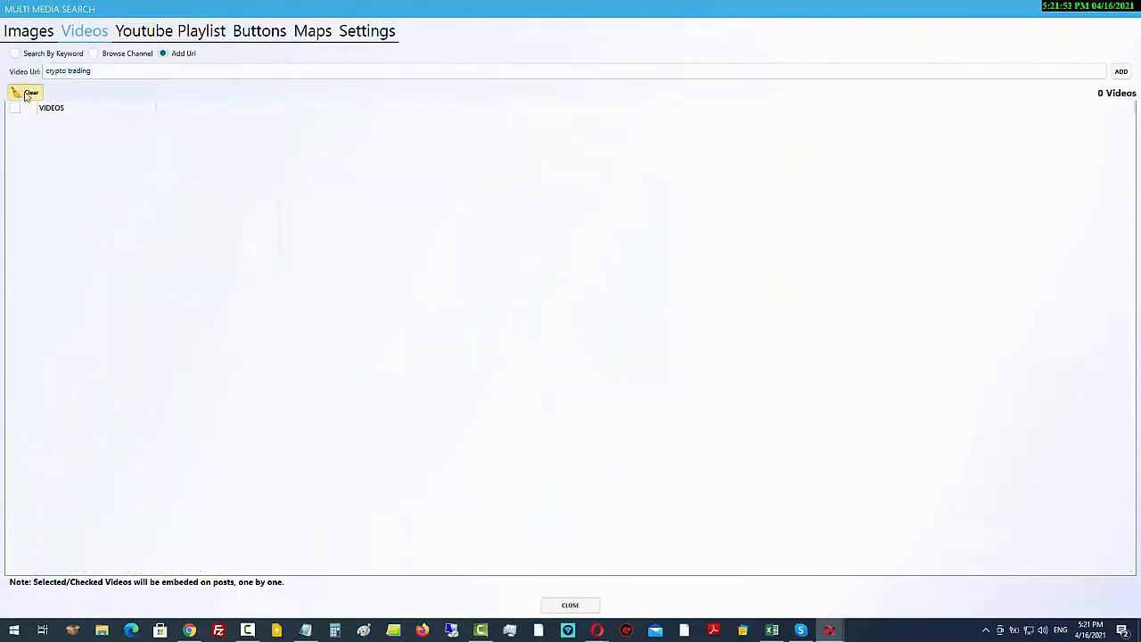
drag(119, 67, 11, 82)
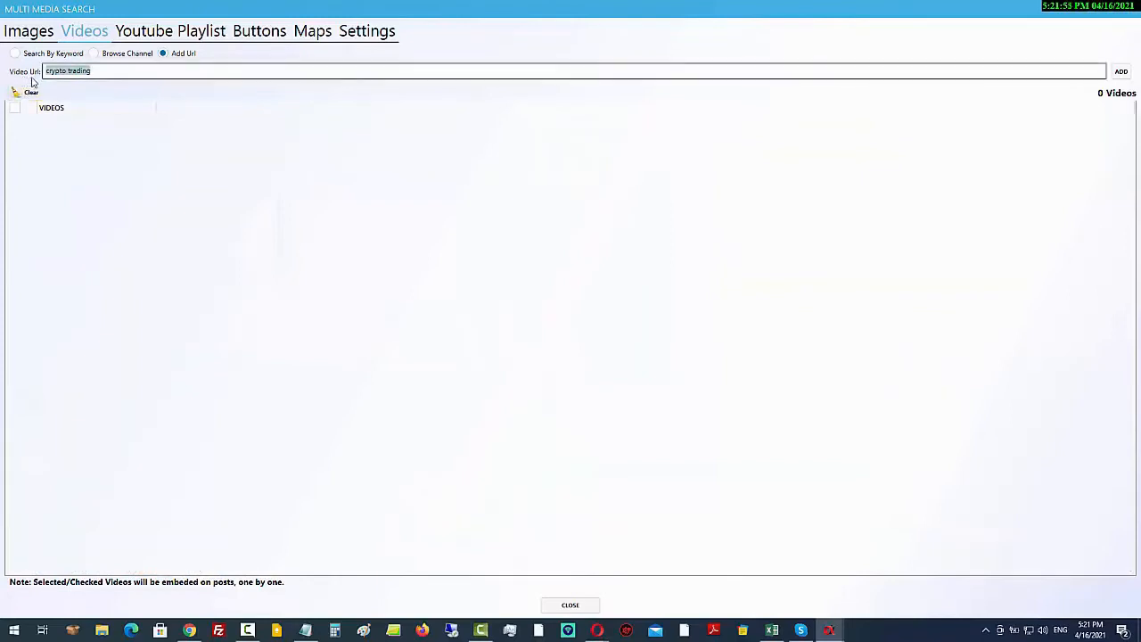
key(BackSpace)
key(alt+Tab)
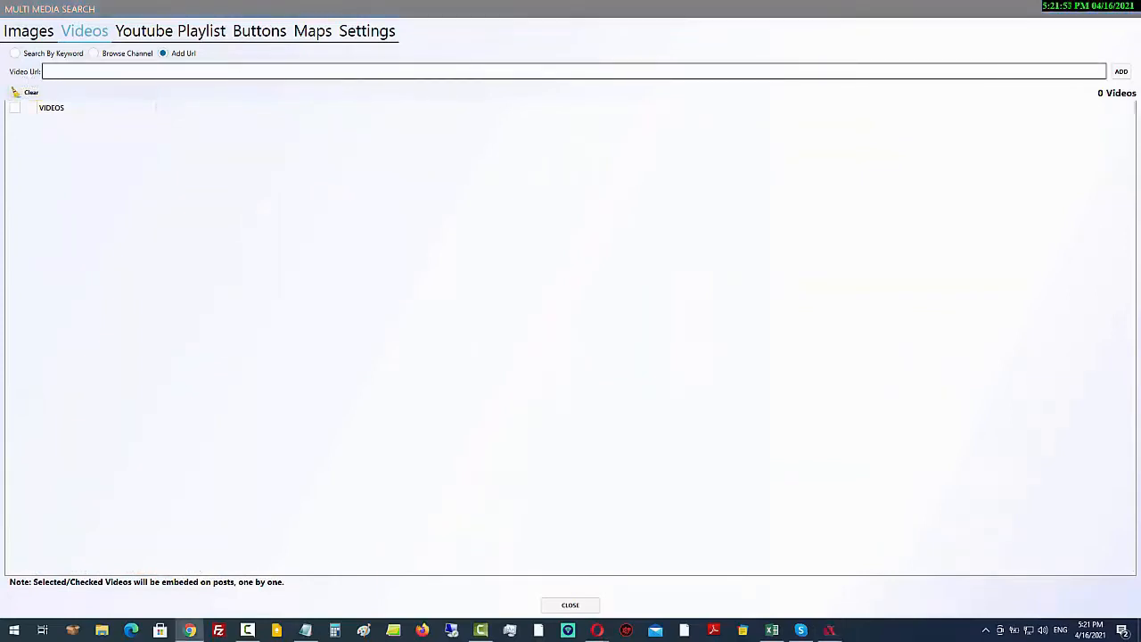
right_click(99, 72)
click(130, 119)
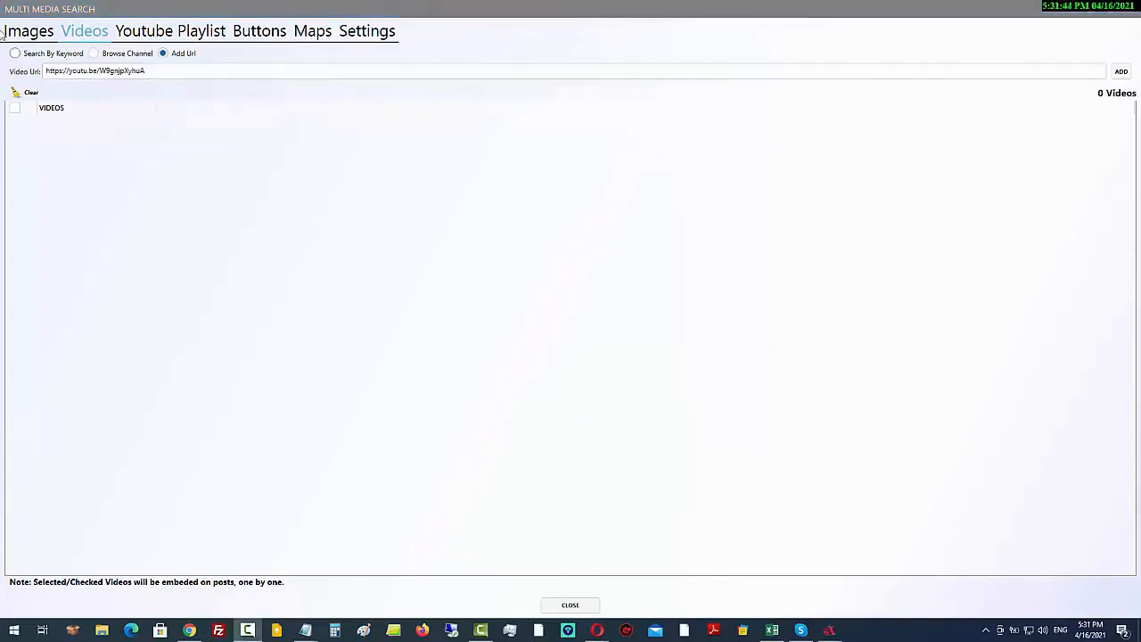
Search YouTube playlists for "crypto for beginners" and clear the playlist results
click(157, 33)
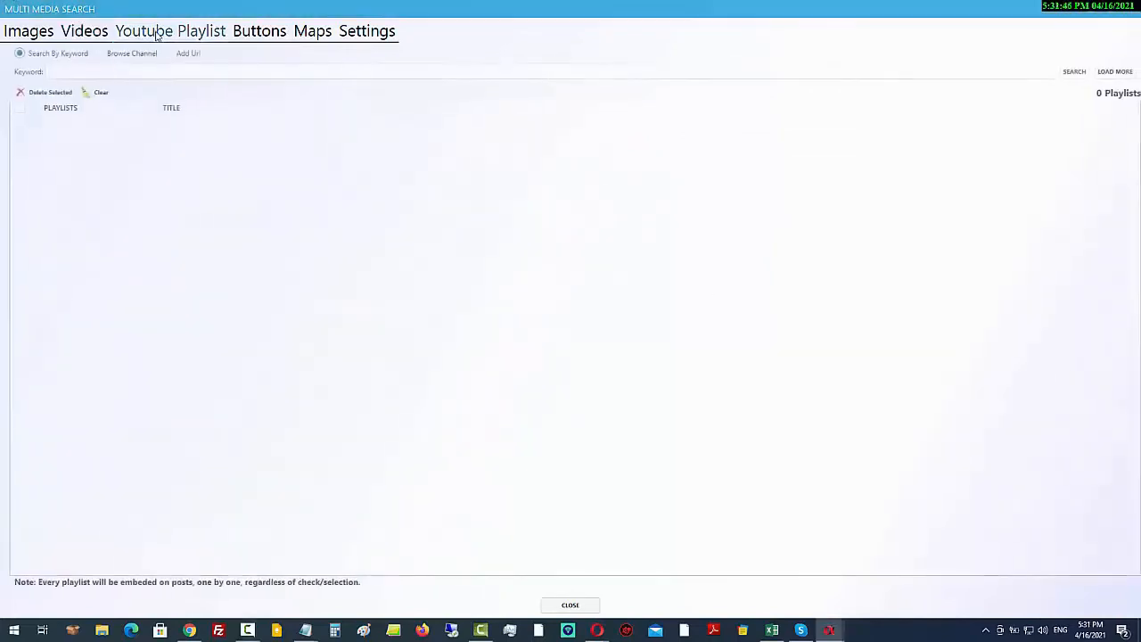
click(157, 68)
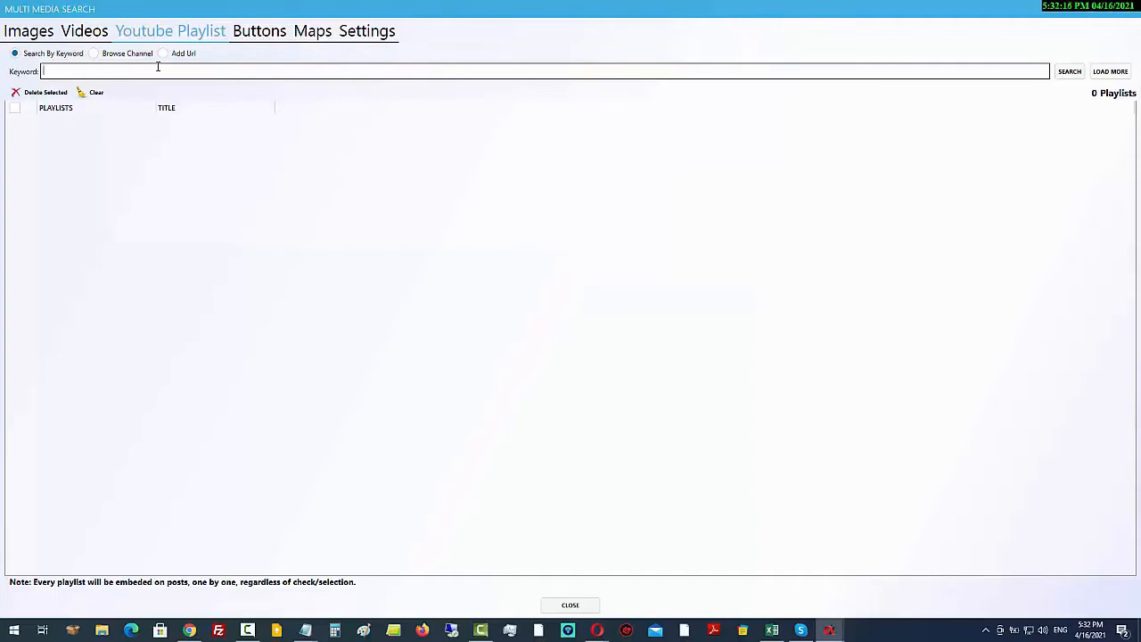
text(crypto for beginners)
click(1070, 74)
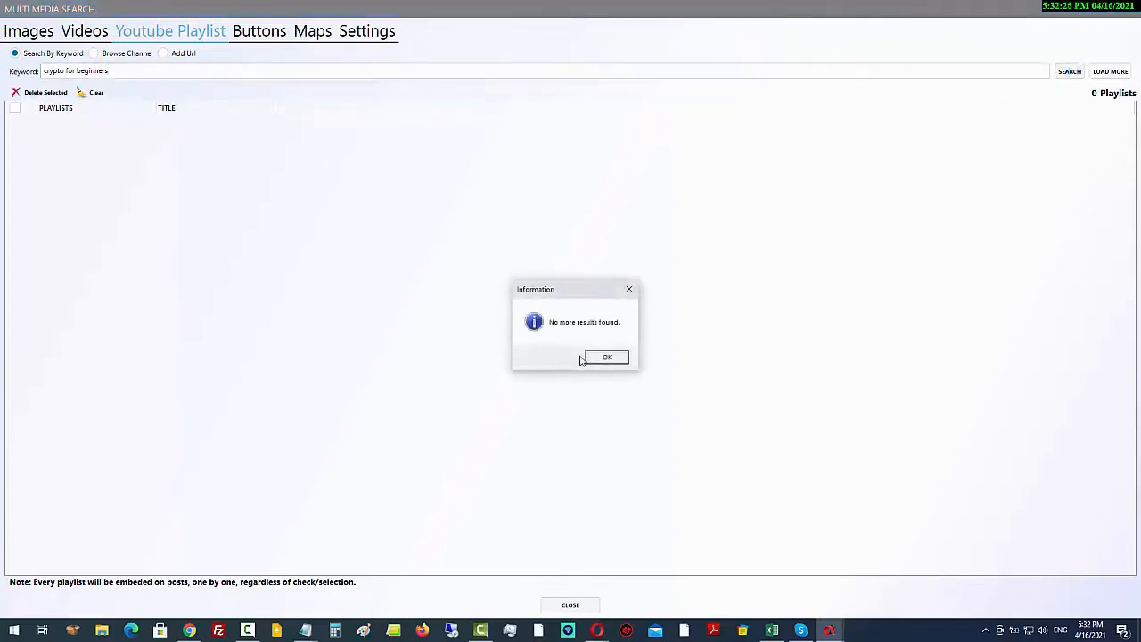
click(608, 358)
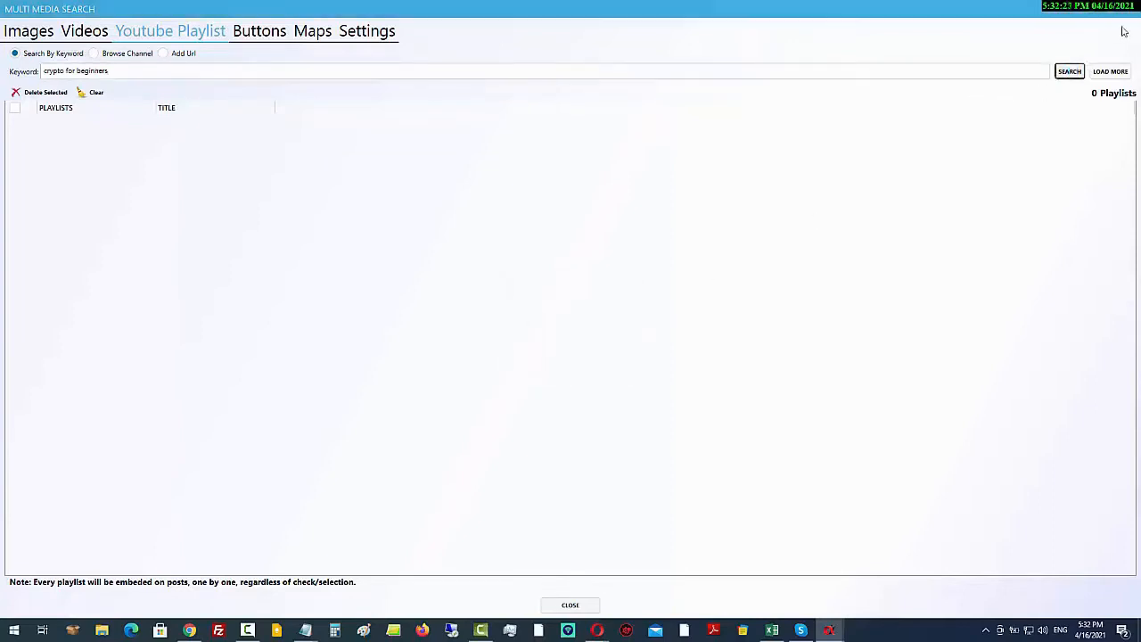
click(1070, 75)
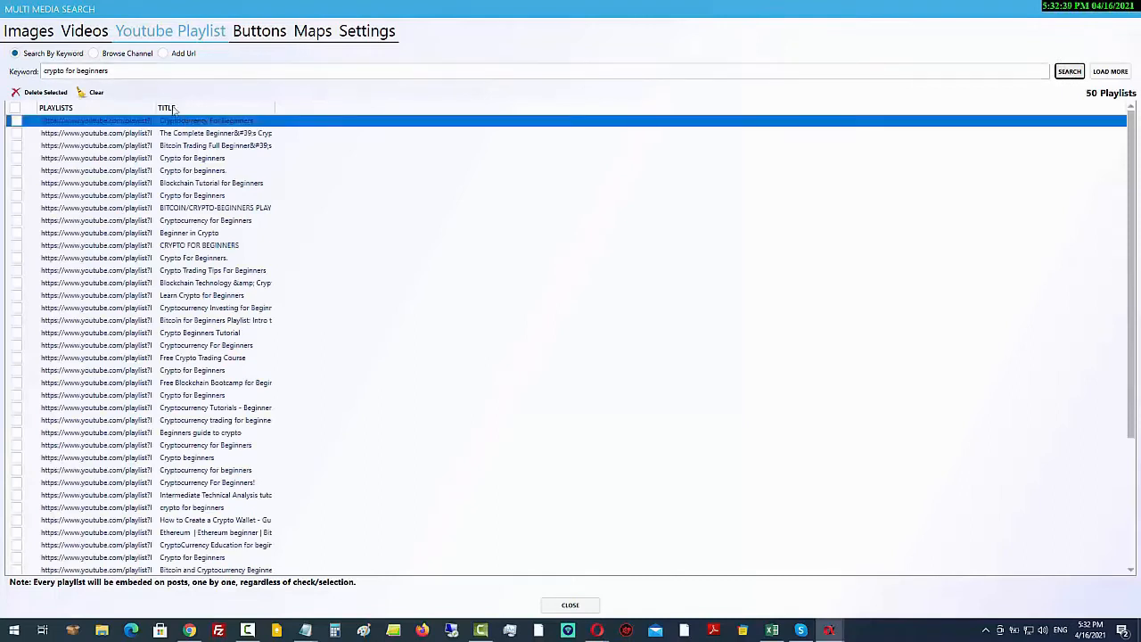
click(114, 123)
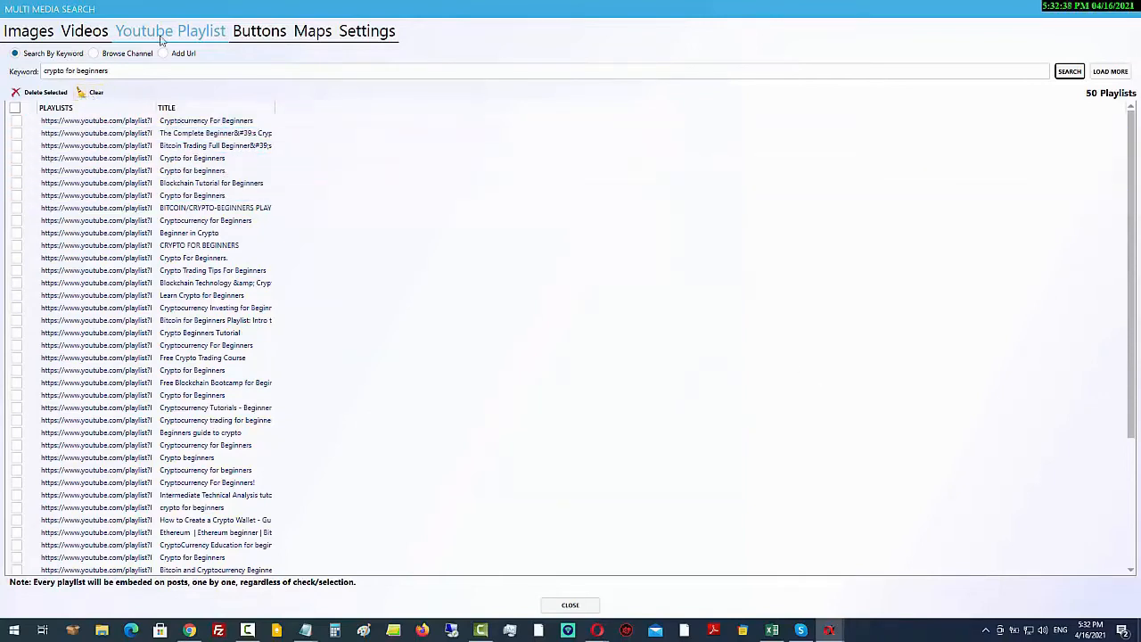
click(90, 98)
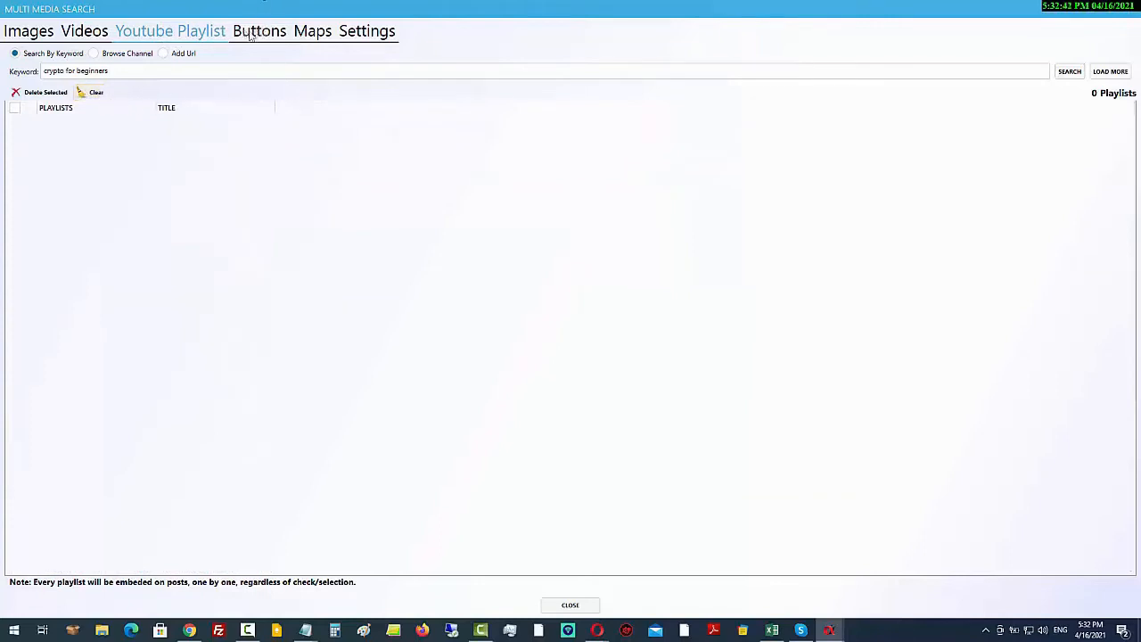
Add a button labelled "Take a Dollar Trial For Cryptosuite" with the Cryptosuite offer link as its URL
click(279, 34)
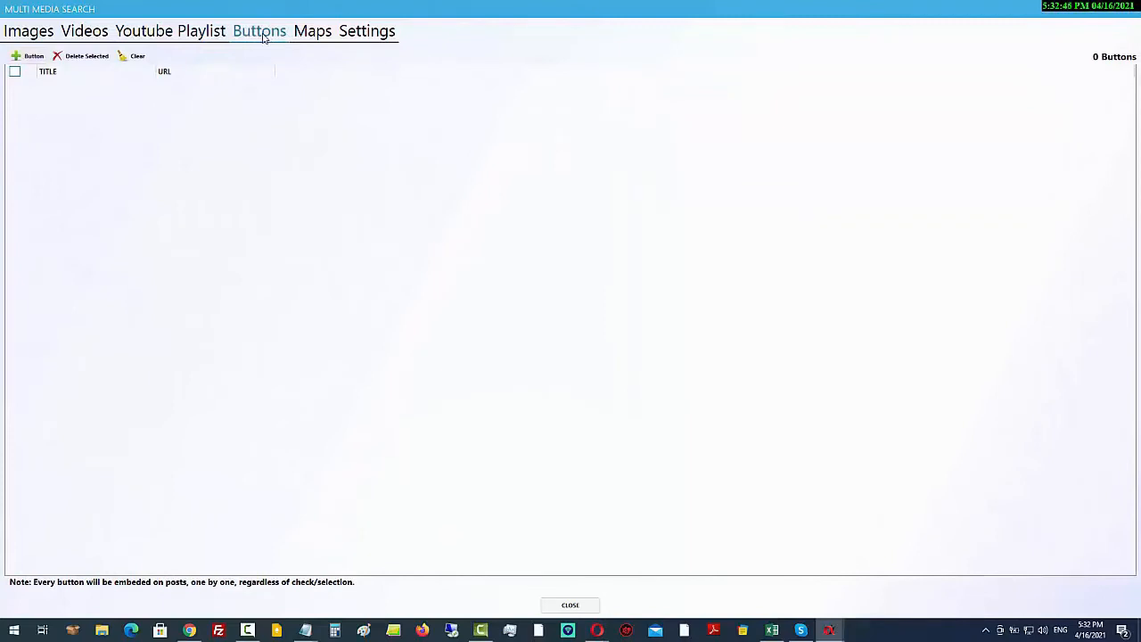
click(32, 56)
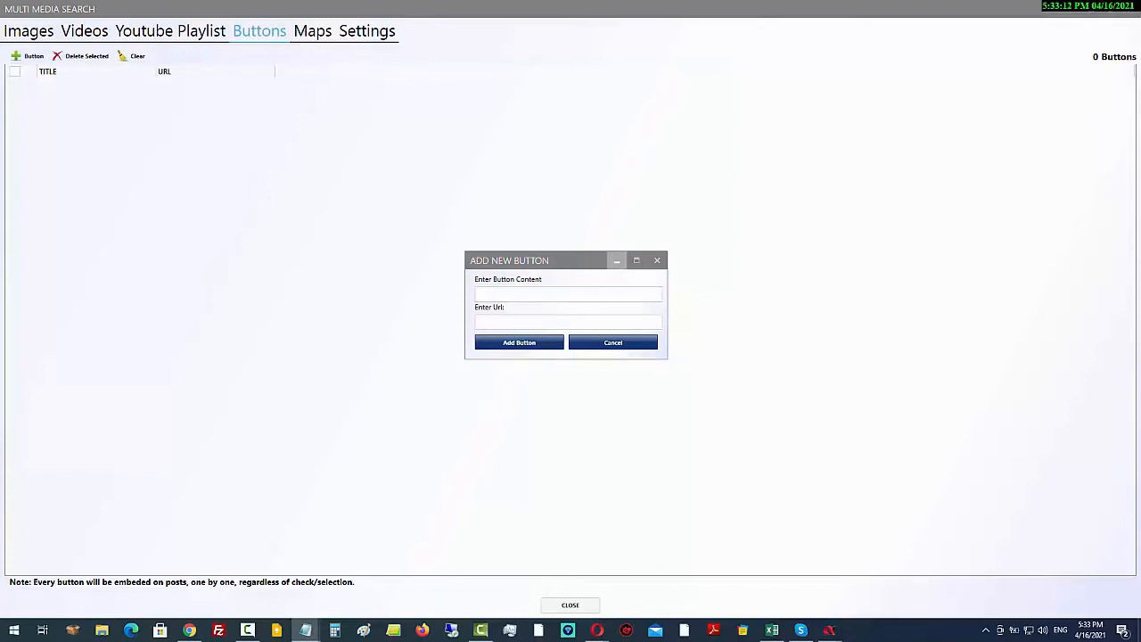
click(546, 291)
right_click(546, 291)
click(576, 336)
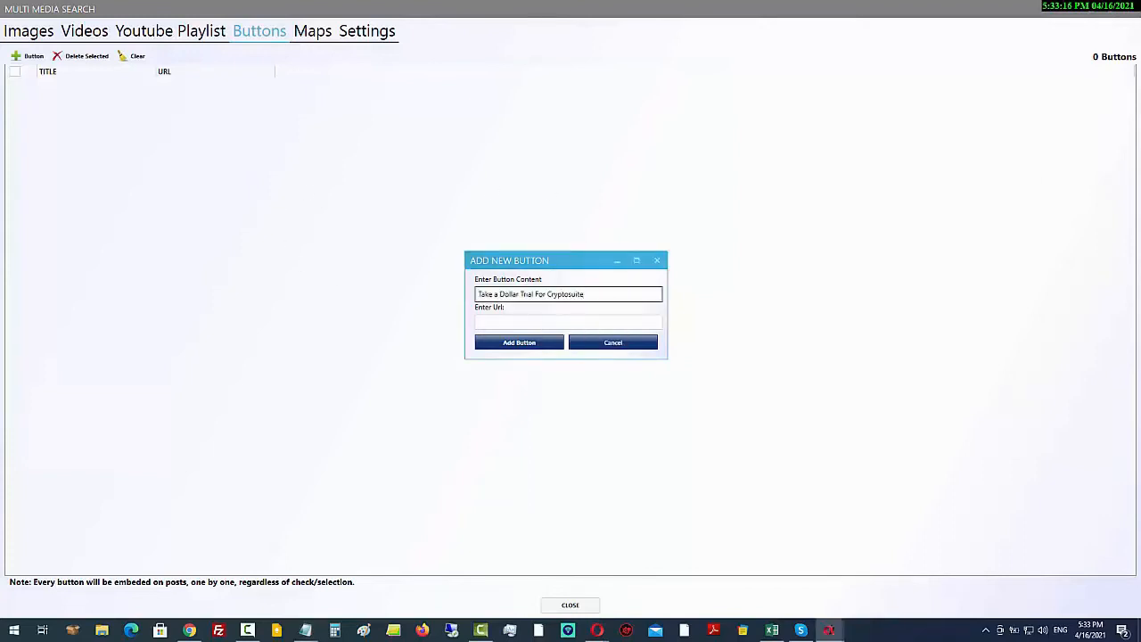
click(306, 629)
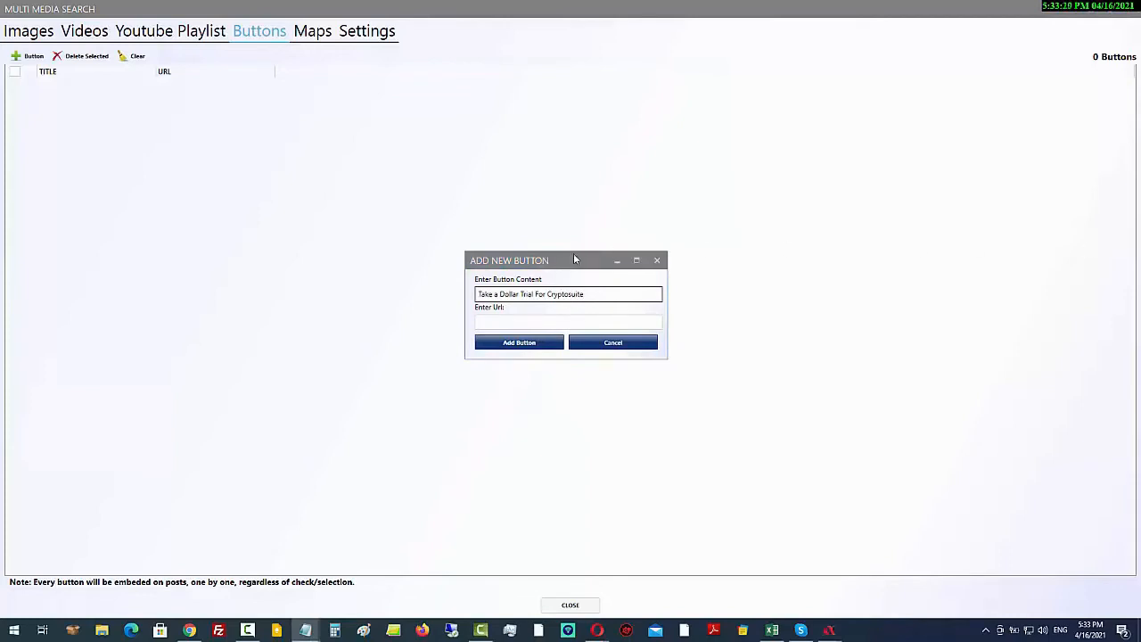
click(560, 322)
right_click(557, 322)
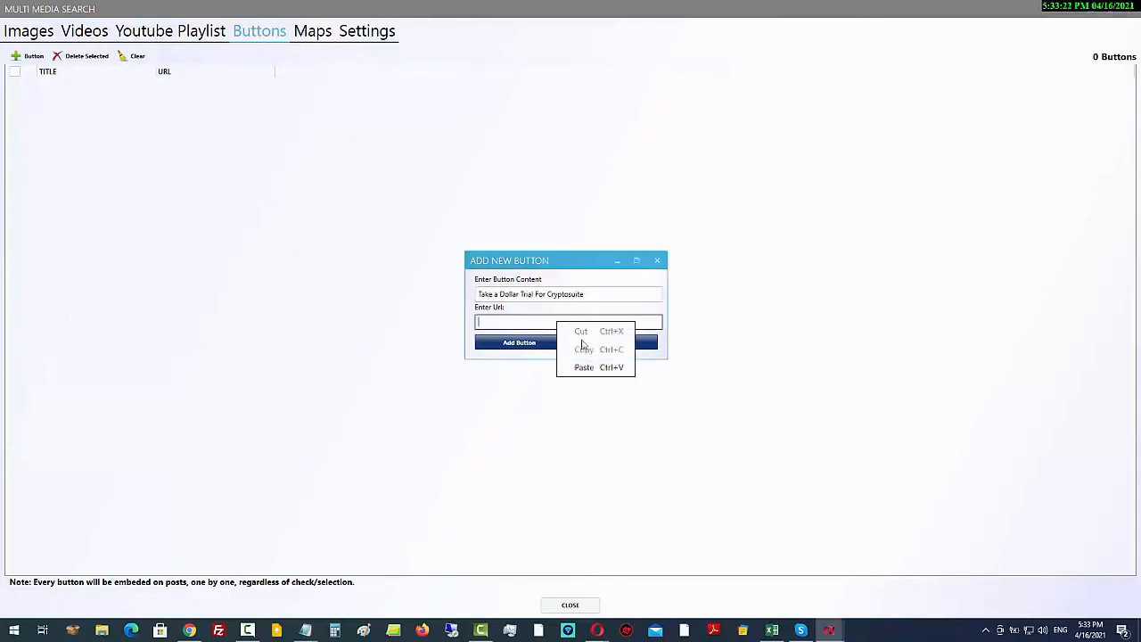
click(584, 366)
click(514, 344)
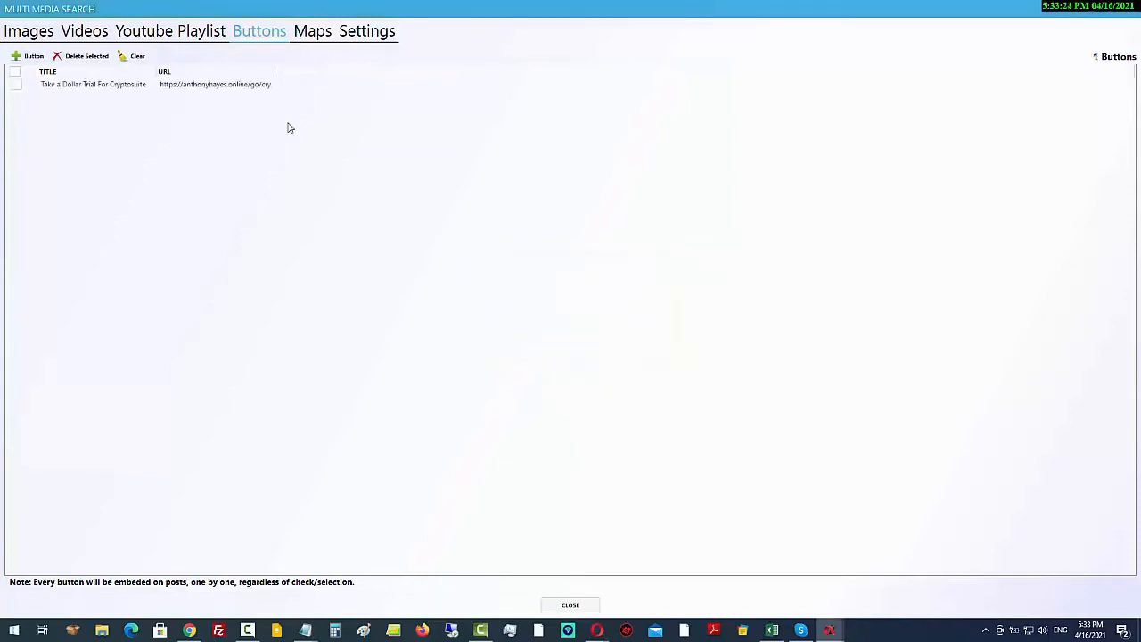
Add a second button labelled "Earn & Get Paid In Cryptocurrency" with the Paxful referral link as its URL
click(24, 59)
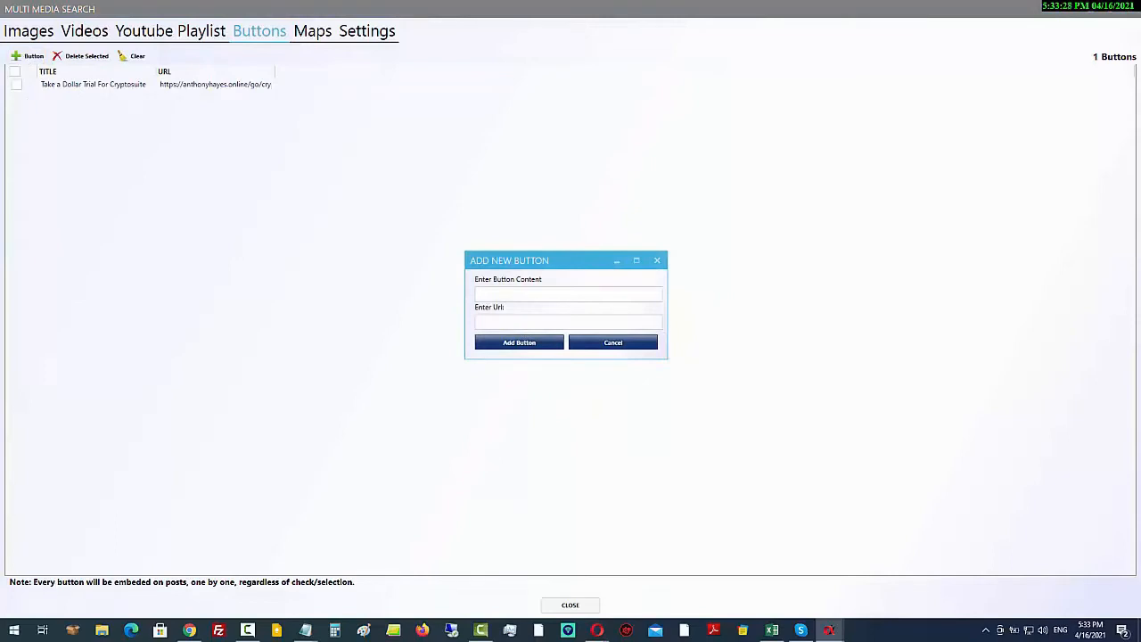
key(alt+Tab)
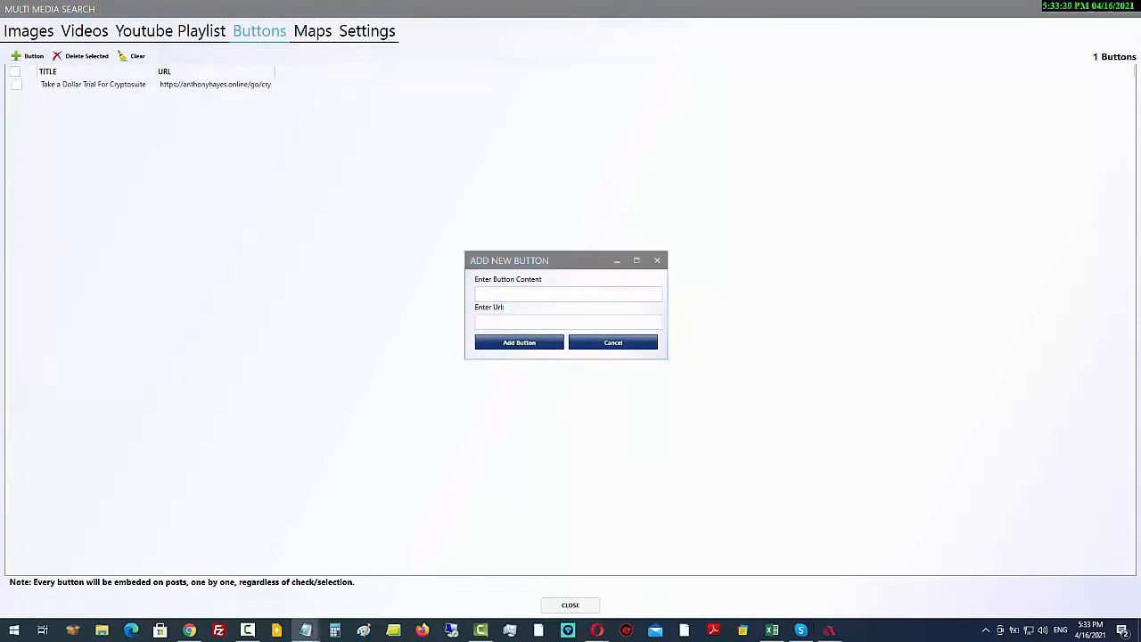
click(514, 295)
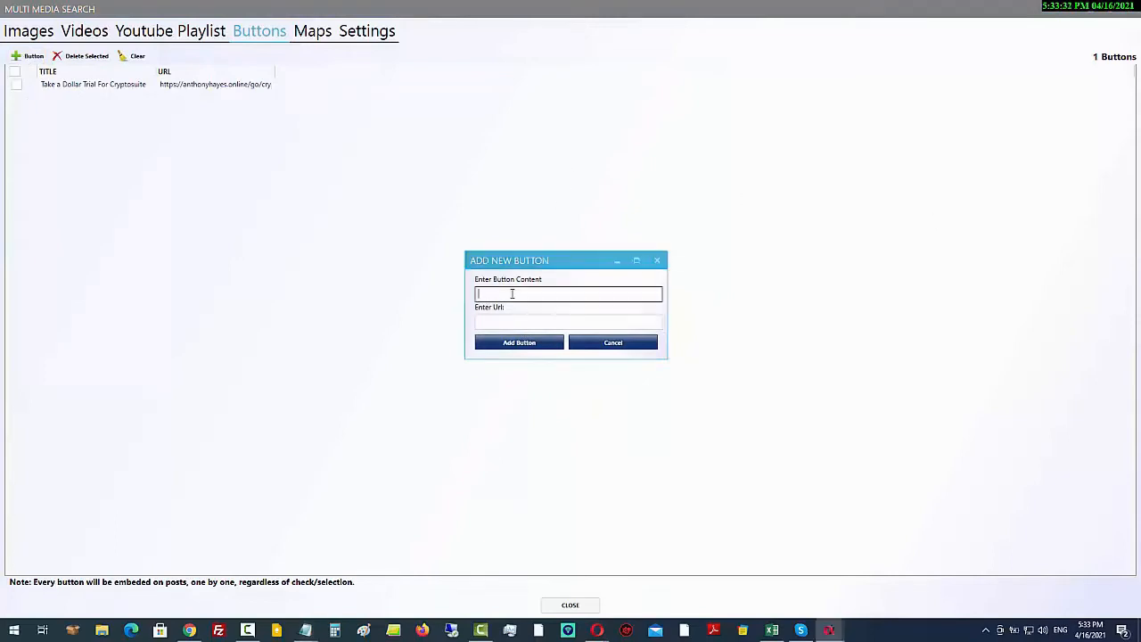
right_click(511, 295)
click(540, 340)
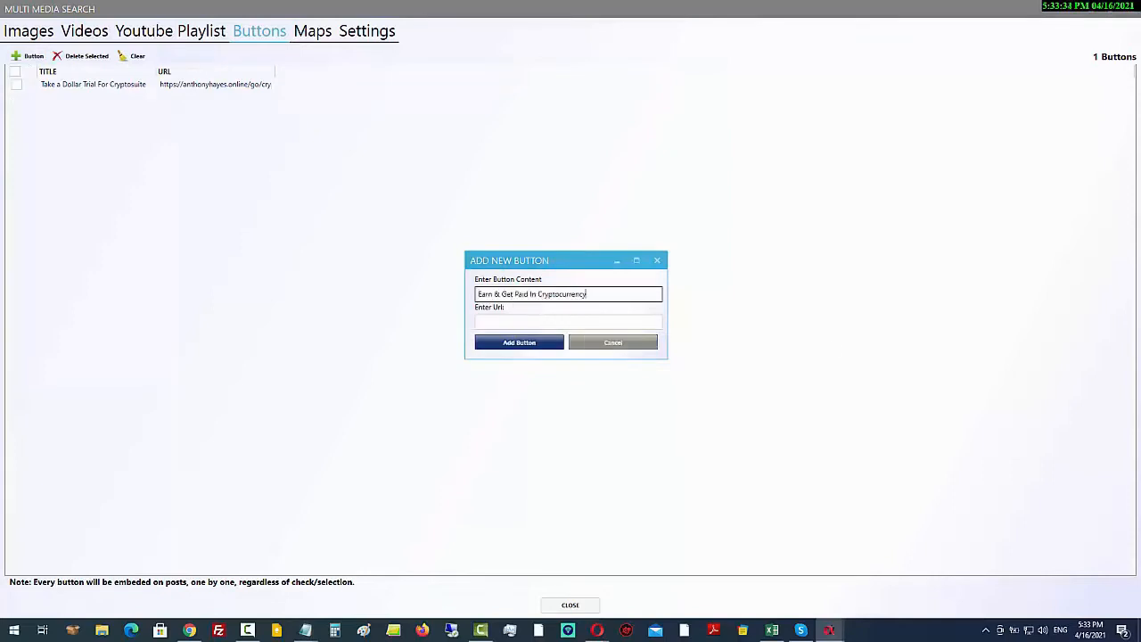
key(alt+Tab)
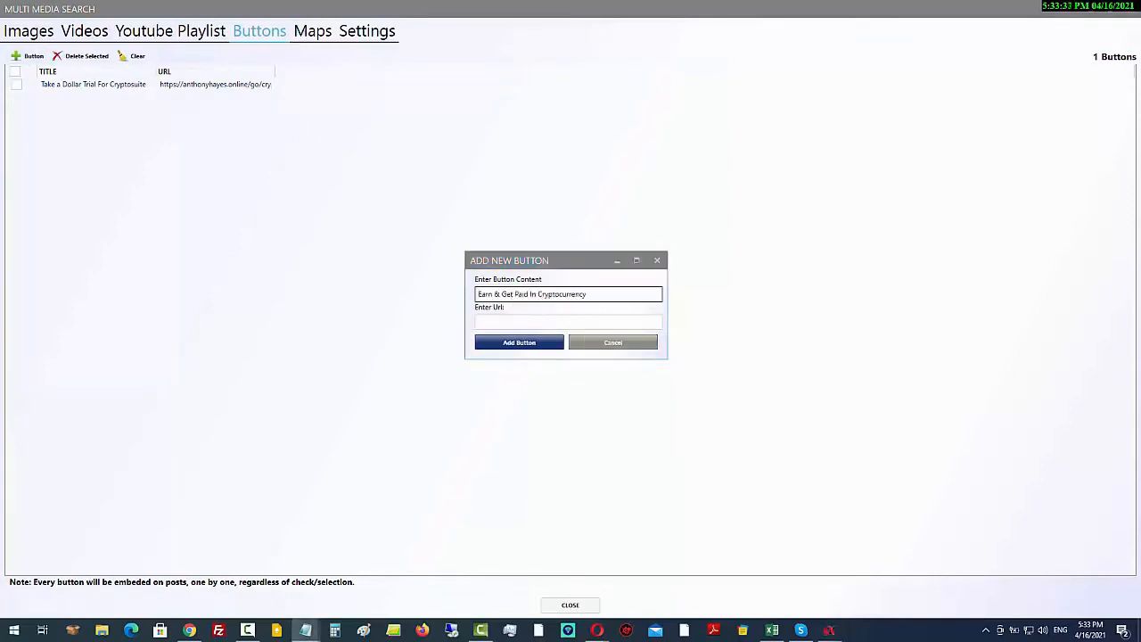
click(520, 323)
right_click(520, 327)
click(552, 372)
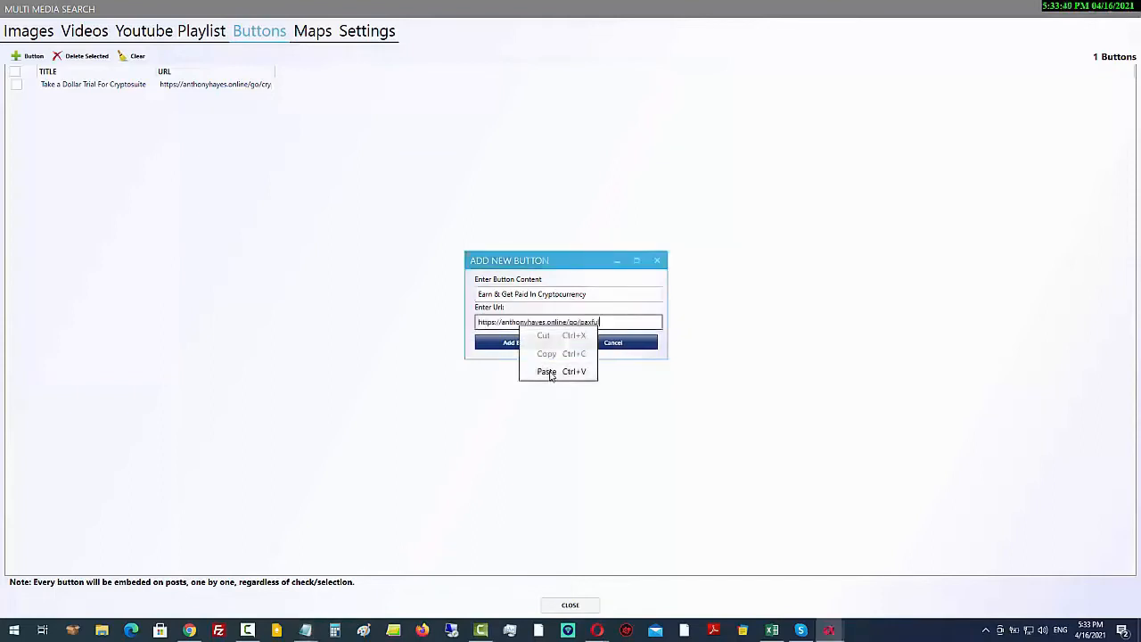
click(528, 352)
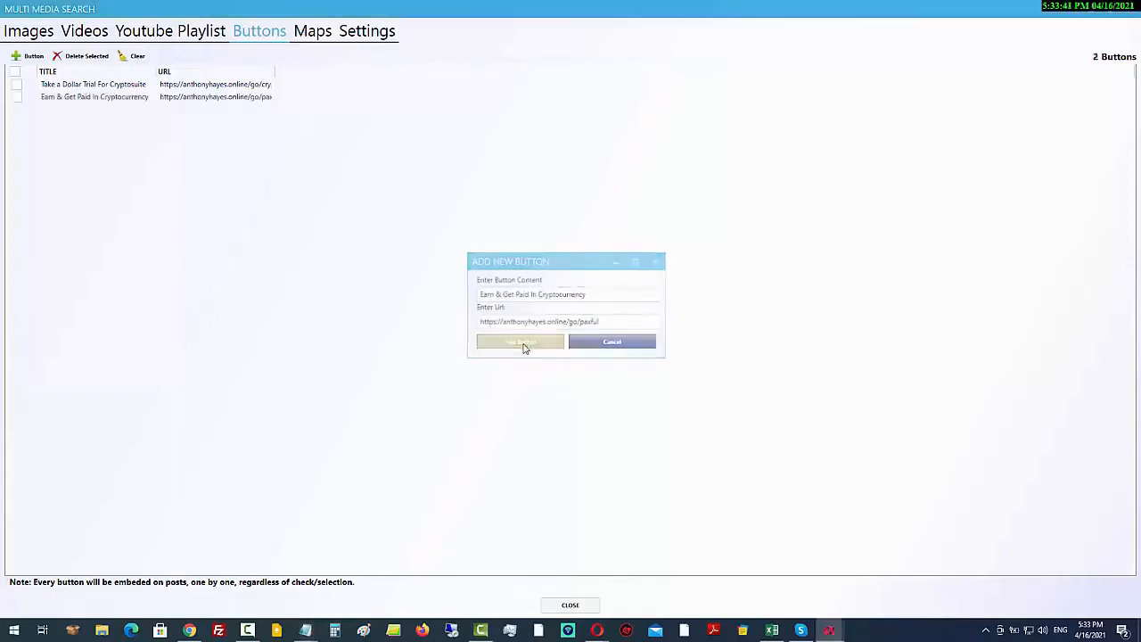
Select both buttons for embedding, view the map locations and close the multimedia search
click(15, 72)
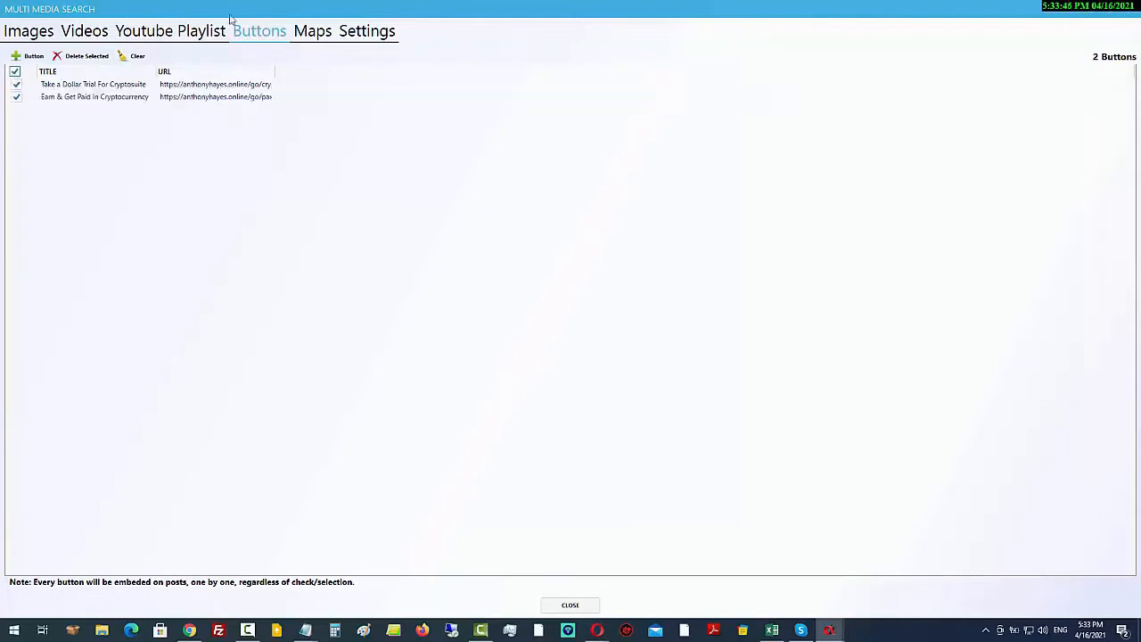
click(317, 32)
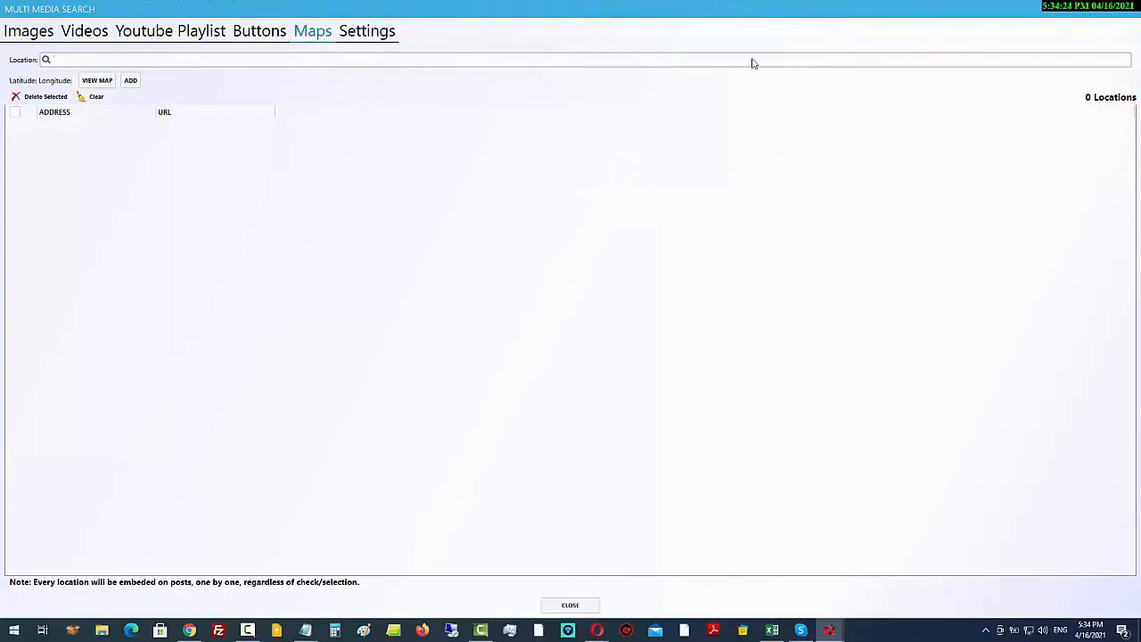
click(575, 606)
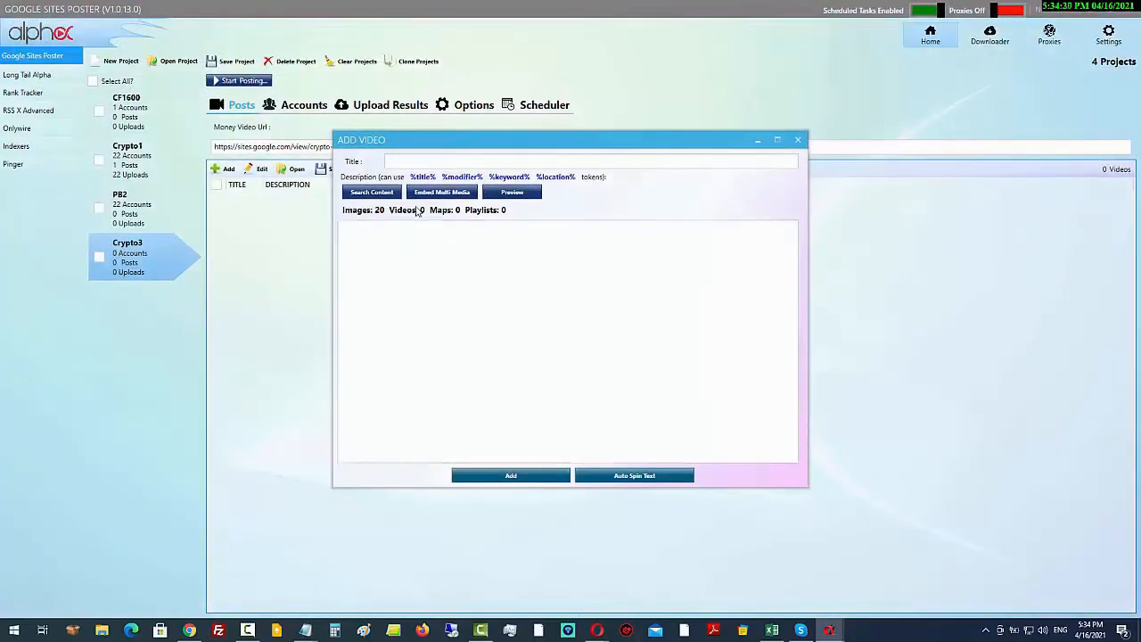
click(437, 194)
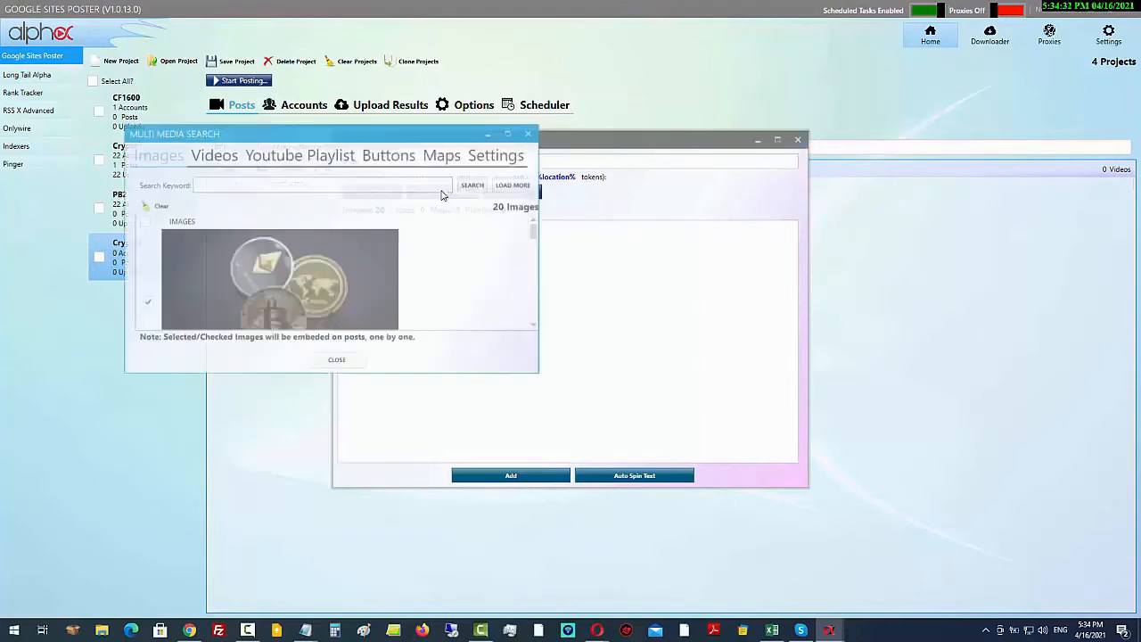
click(226, 158)
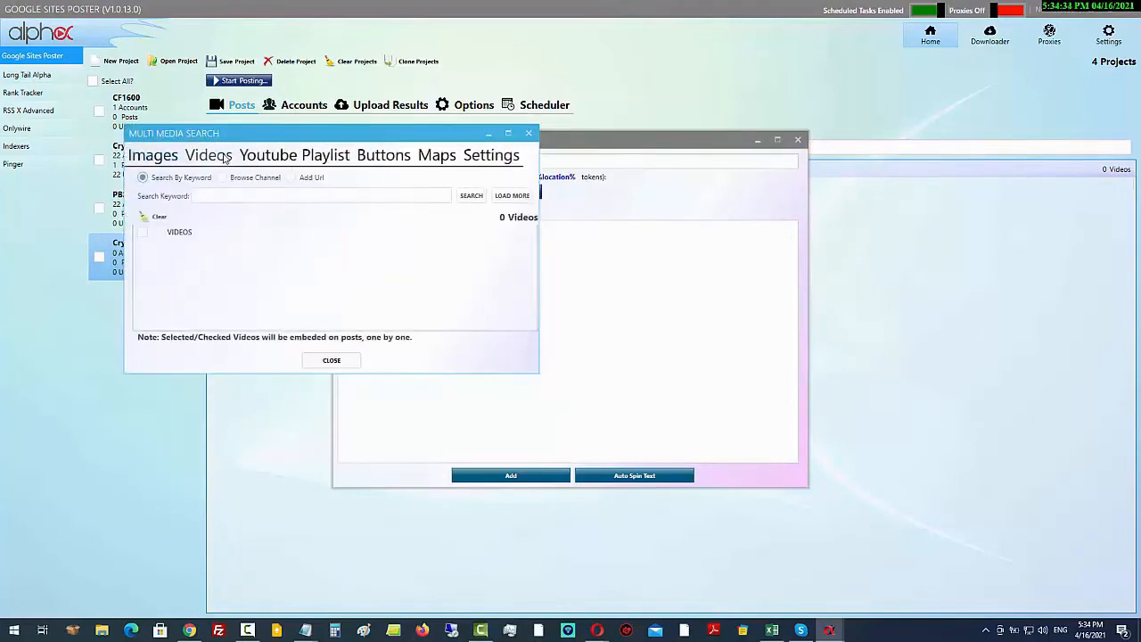
click(306, 178)
click(251, 196)
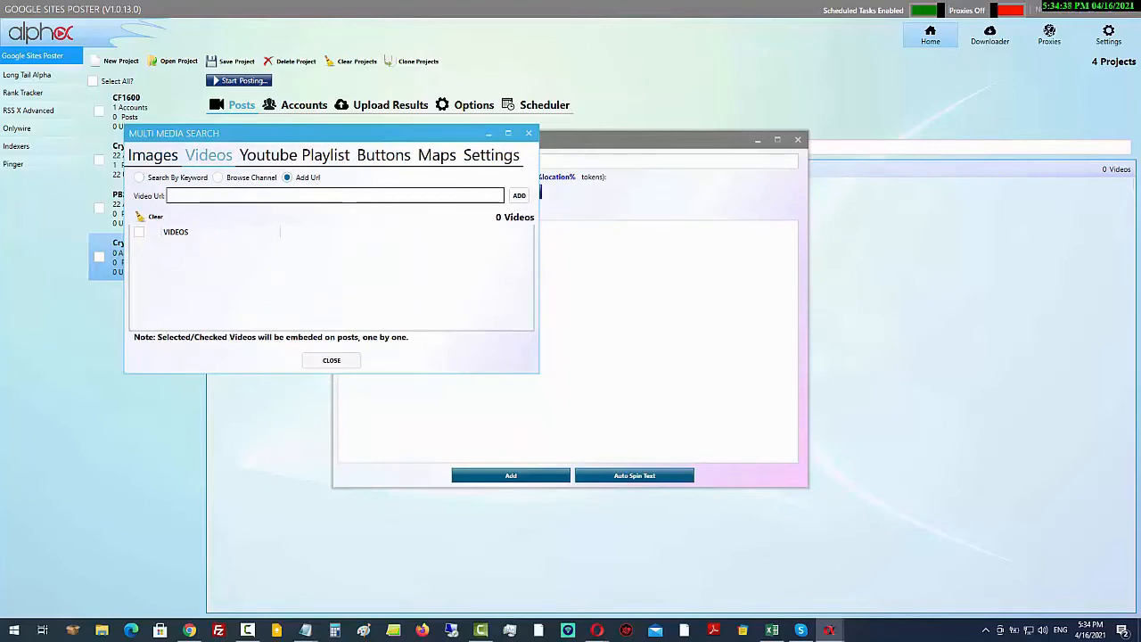
key(alt+Tab)
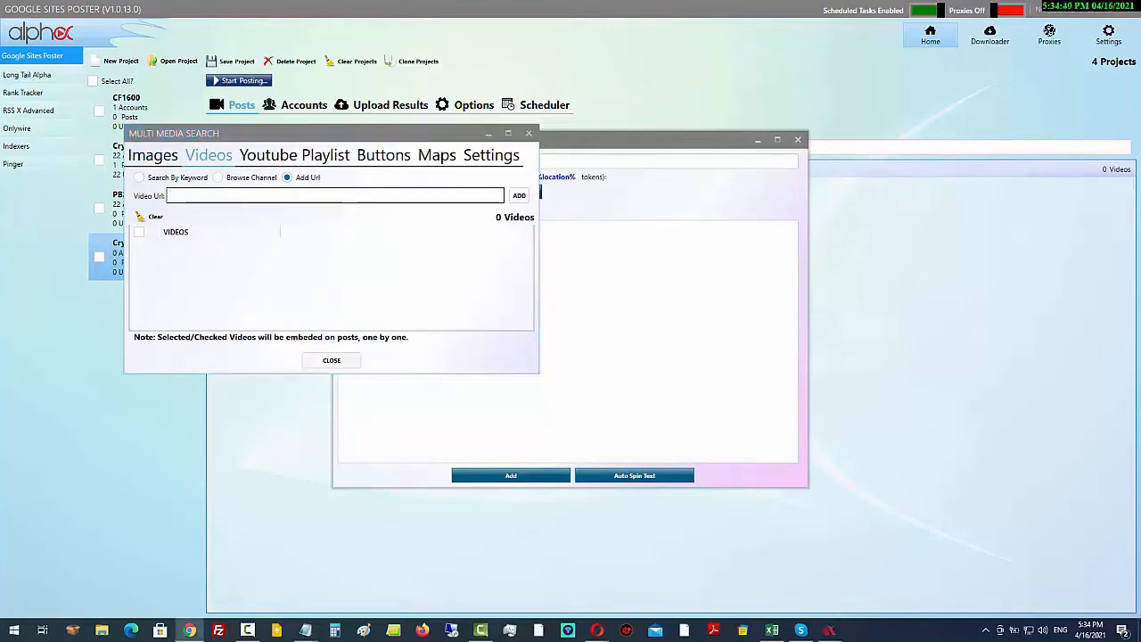
right_click(331, 192)
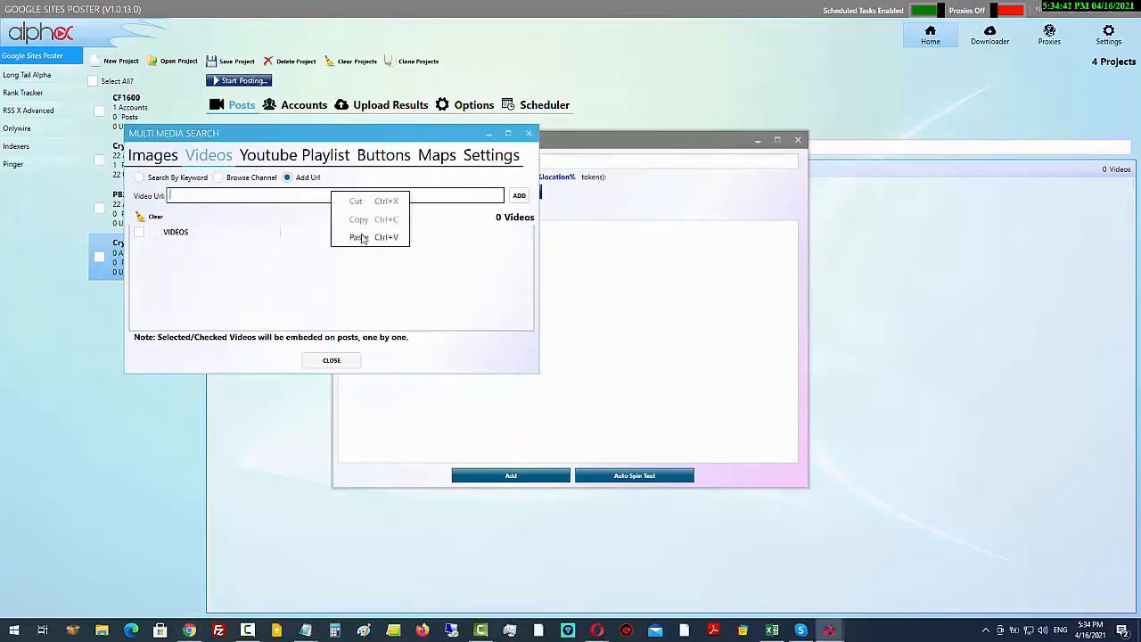
click(360, 238)
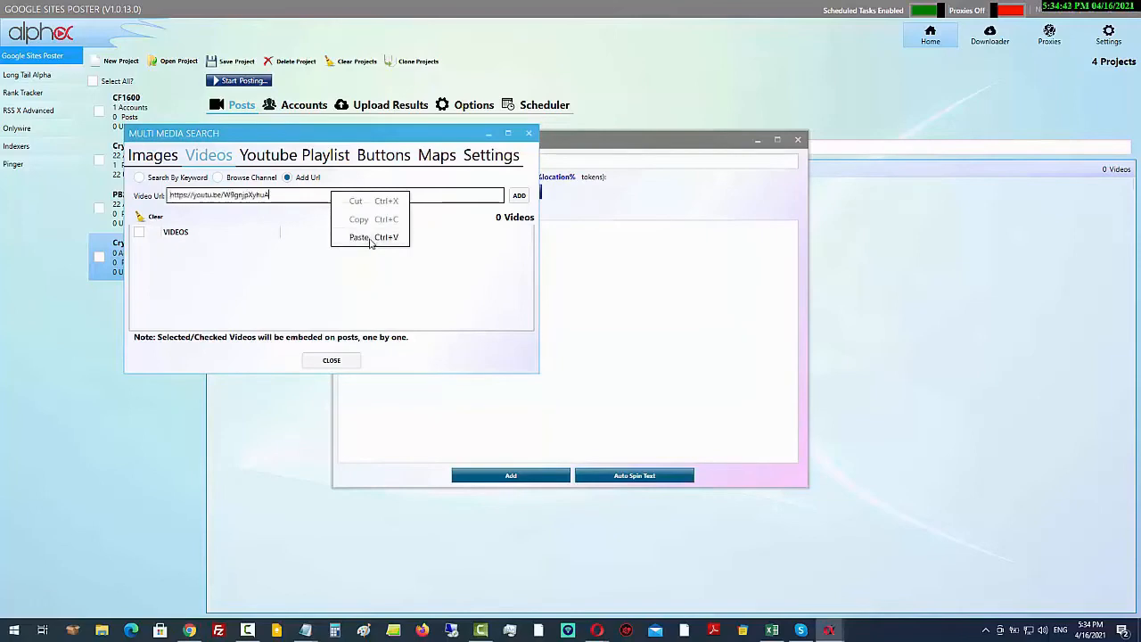
click(519, 195)
Select the added Cryptosuite demo video for embedding and close the multimedia search
click(508, 132)
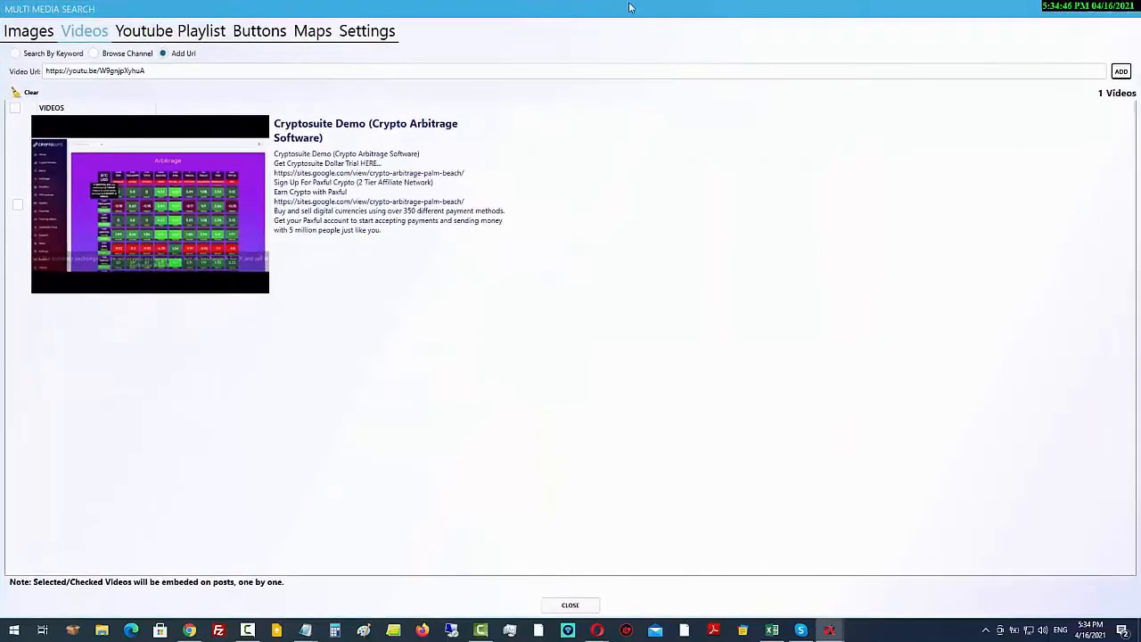
click(55, 167)
click(18, 205)
click(570, 605)
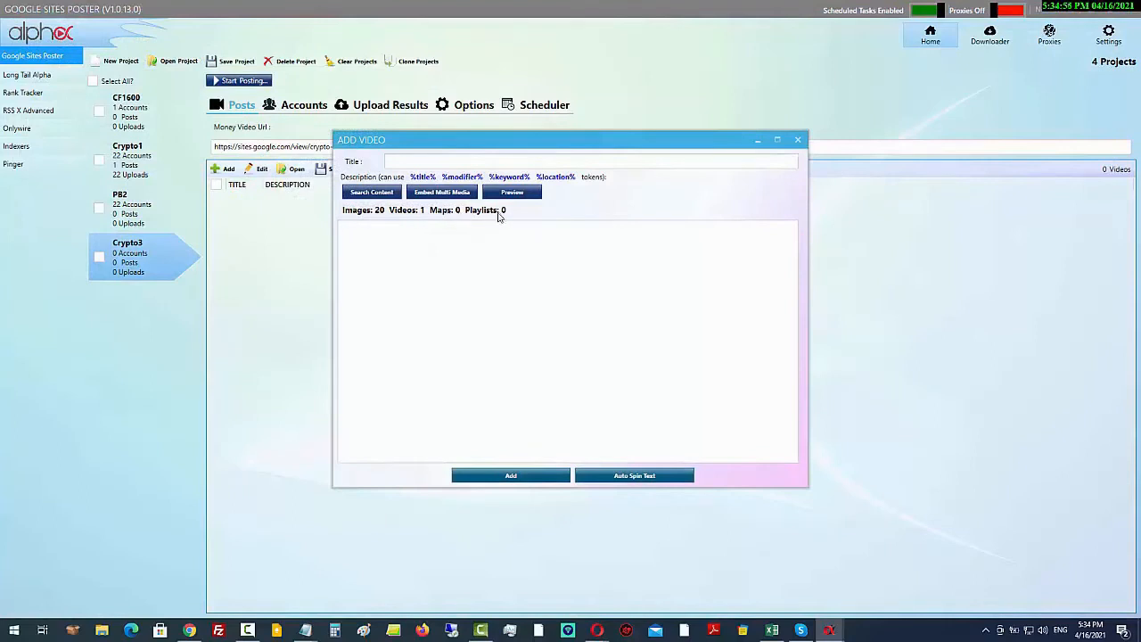
Title the new post "Crypto Trading Bots 2021"
click(412, 161)
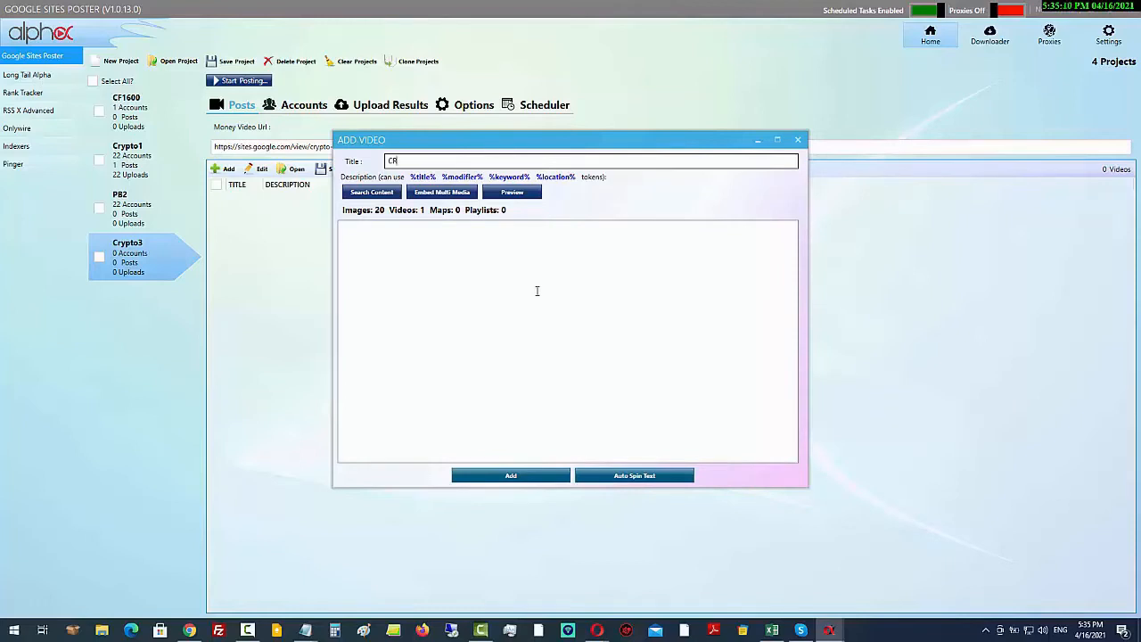
text(Ypto Trading Bots 2021)
click(398, 161)
key(BackSpace)
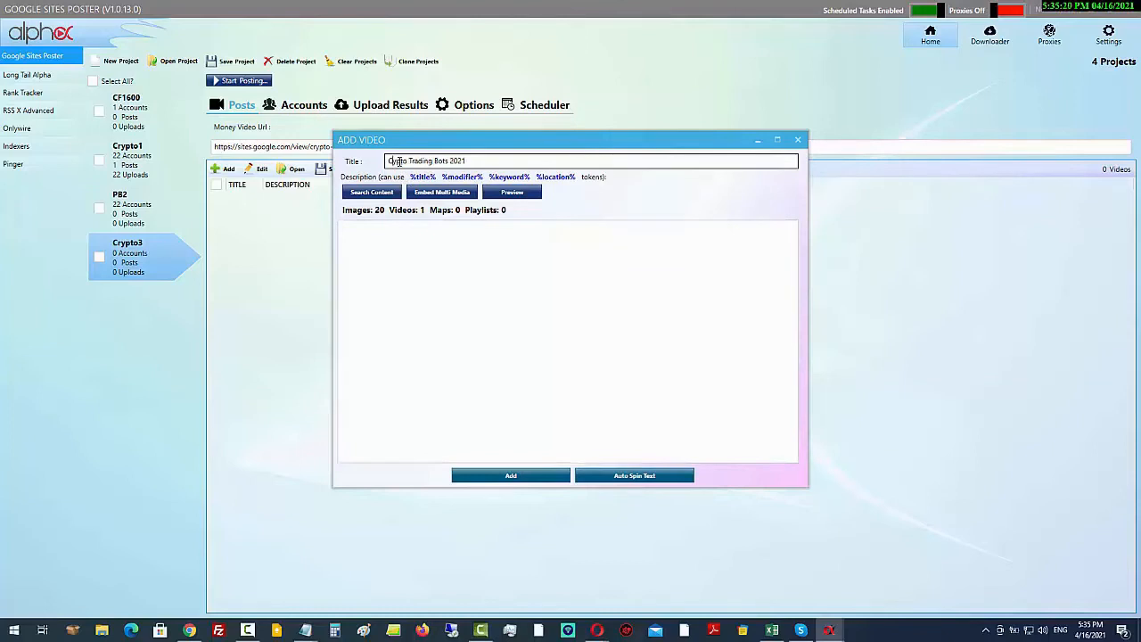
text(r)
Fill the description with the %title% token followed by the Cryptosuite promotional text, and add the post to the project
click(466, 245)
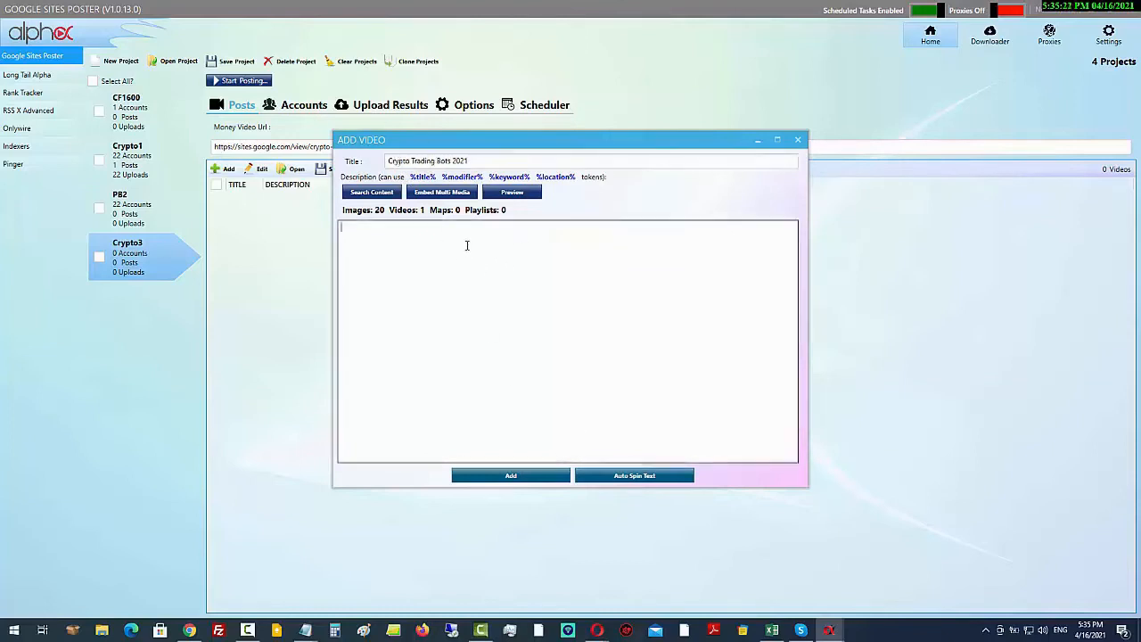
click(422, 177)
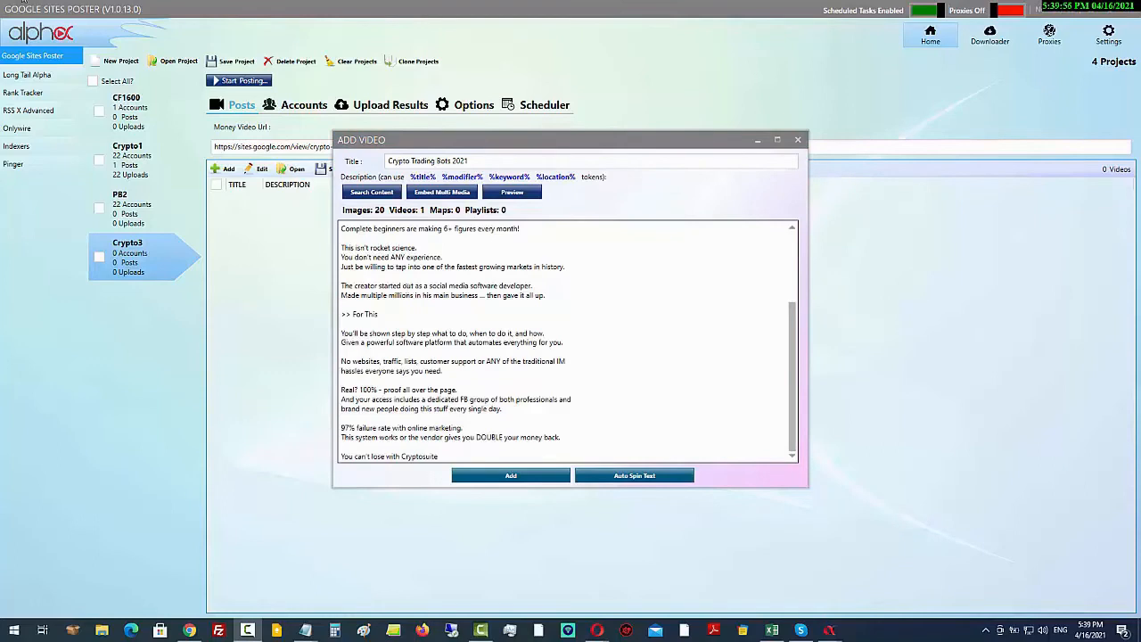
scroll(427, 317, up, 4)
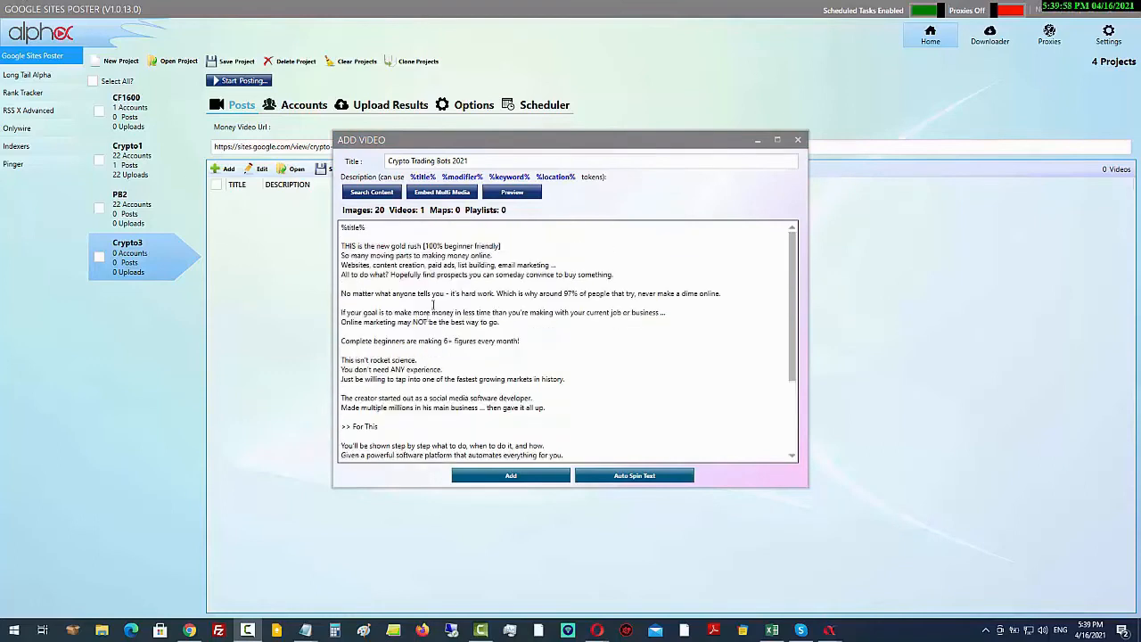
scroll(453, 250, down, 4)
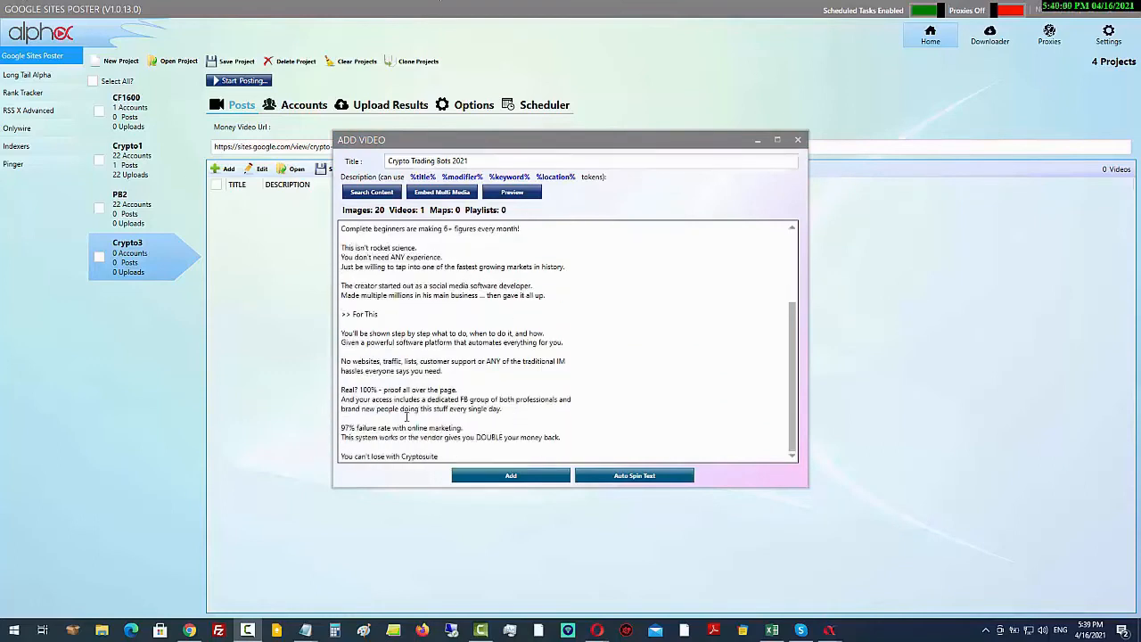
click(512, 478)
click(525, 480)
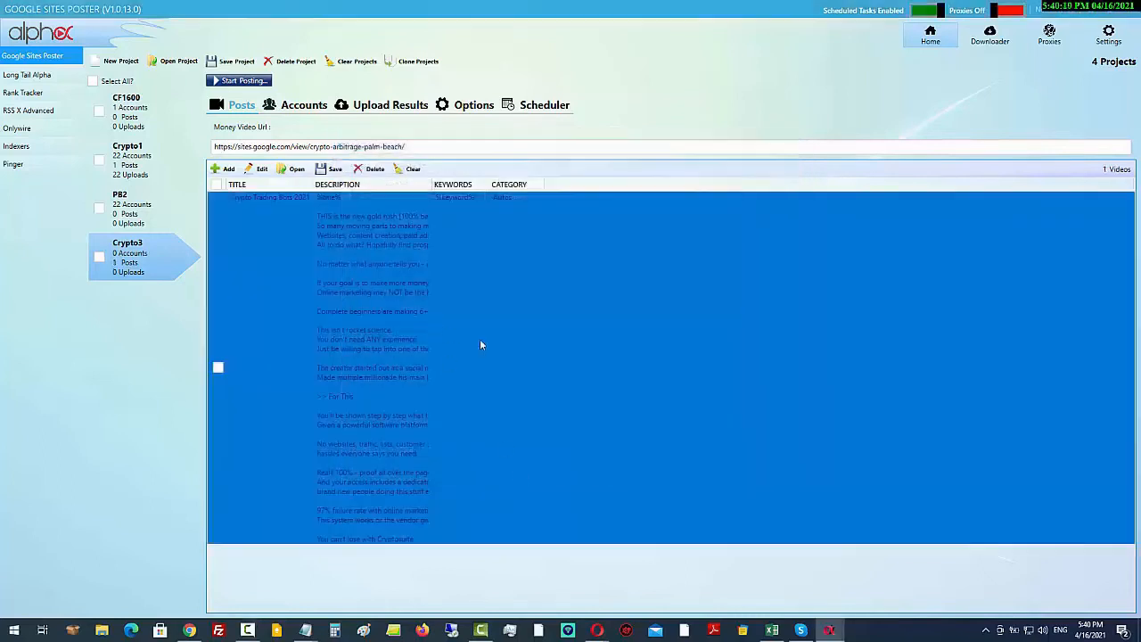
Select the Crypto Trading Bots 2021 post, check the Crypto3 project's accounts and start posting
click(218, 367)
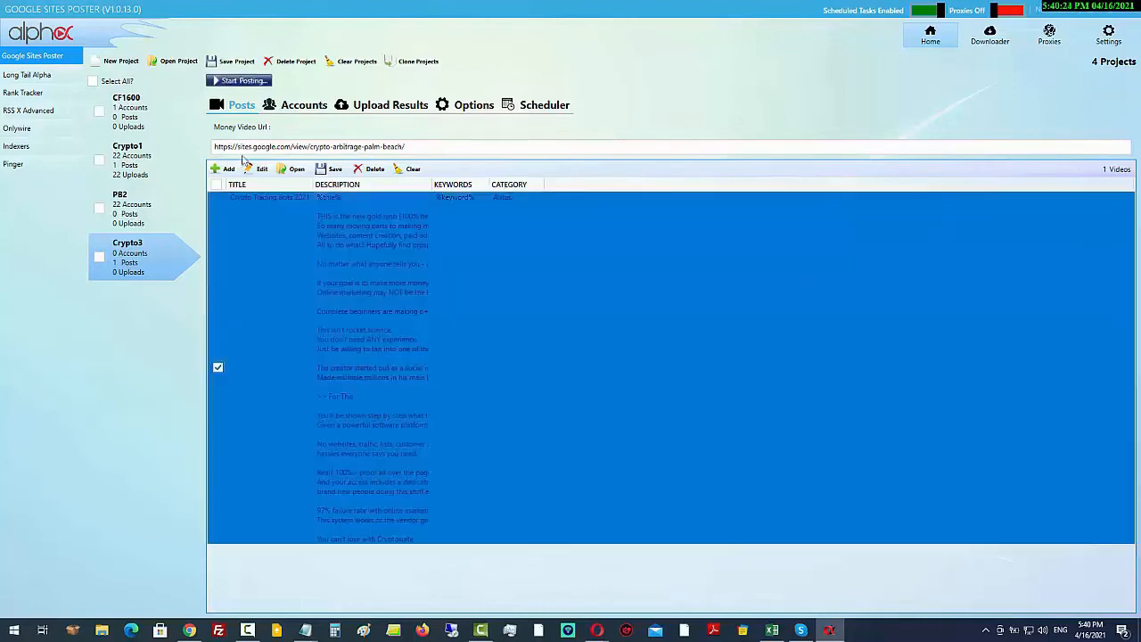
click(246, 81)
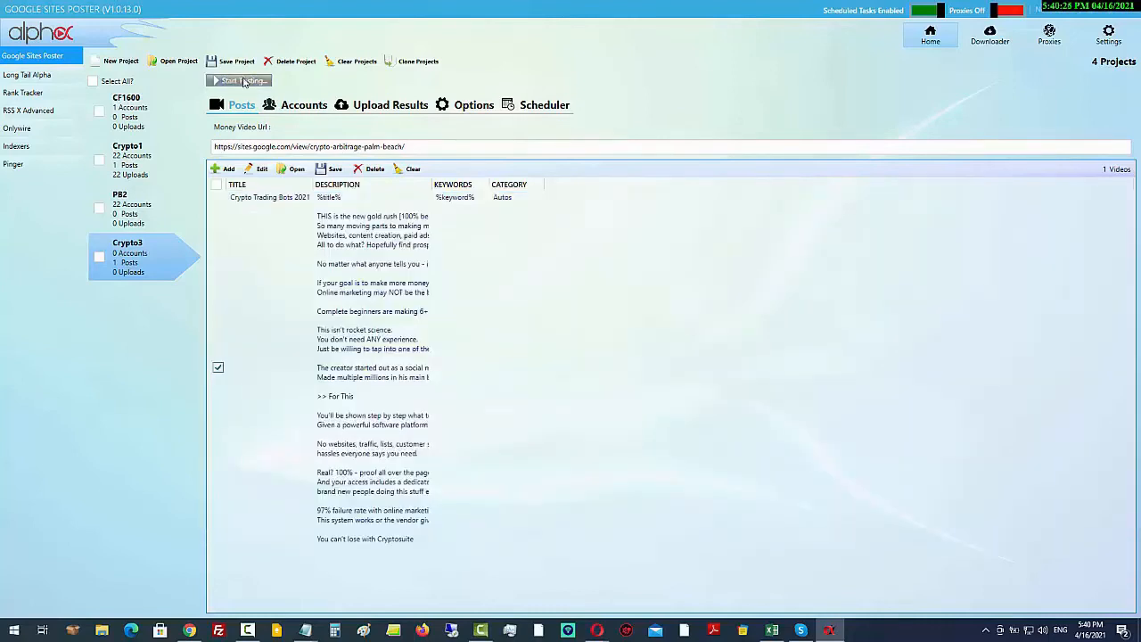
click(304, 106)
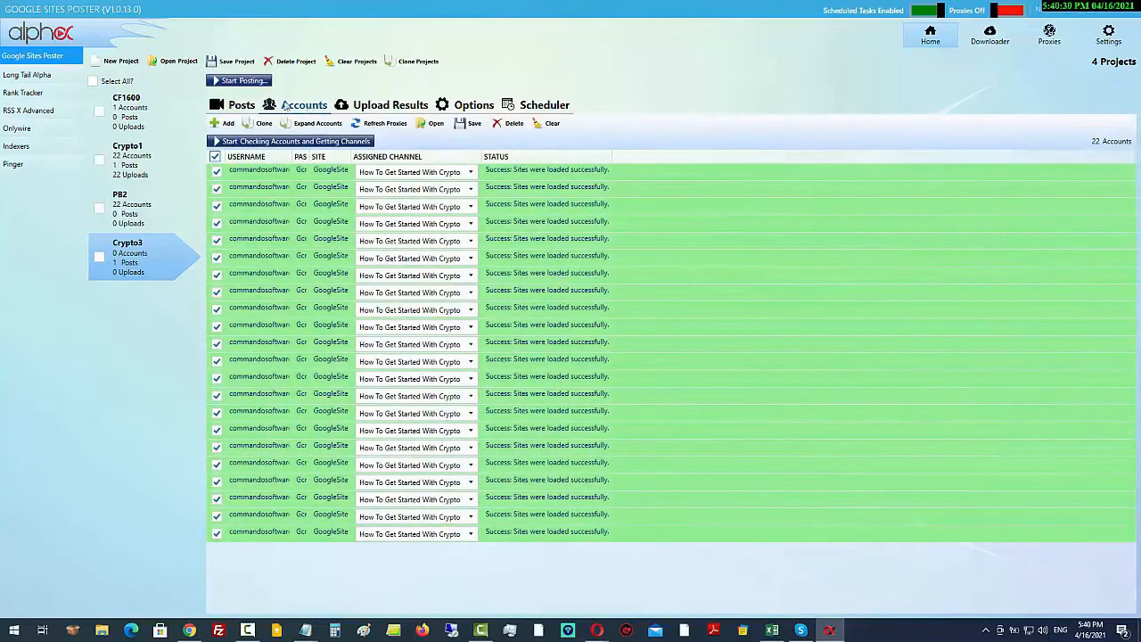
click(231, 84)
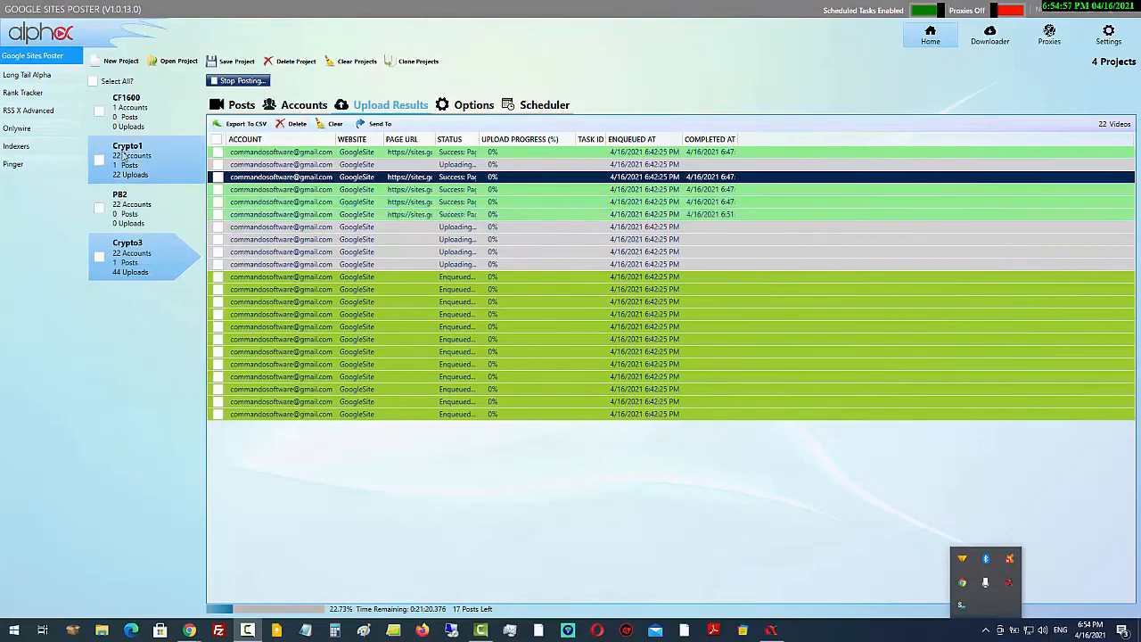
Open a successfully posted page from the upload results and review its embedded image and text
double_click(515, 176)
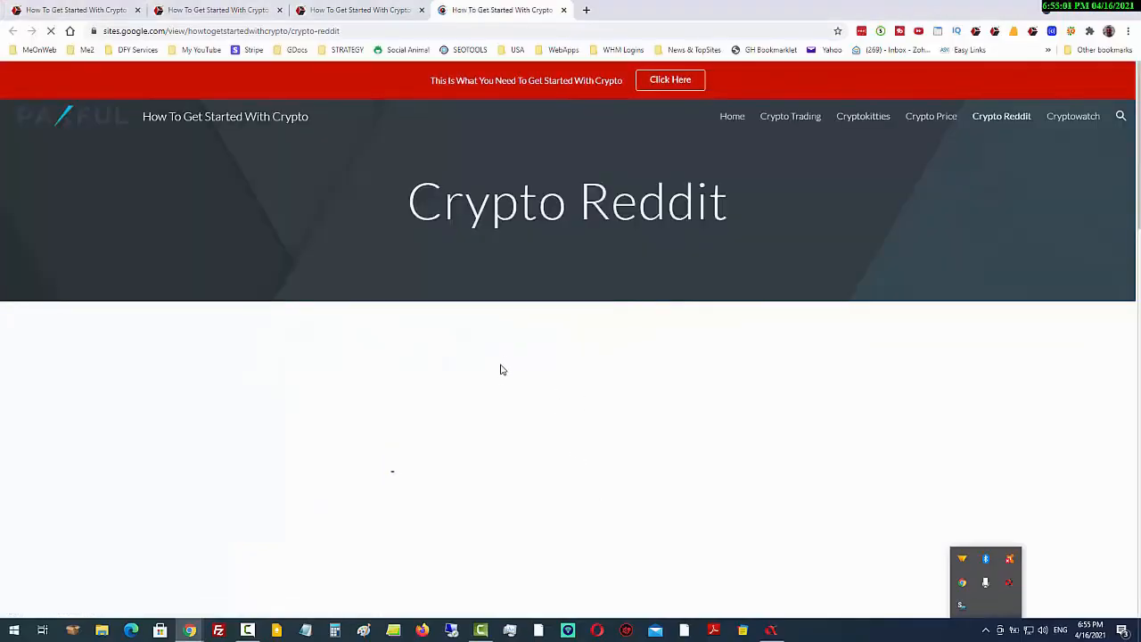
scroll(462, 443, down, 2)
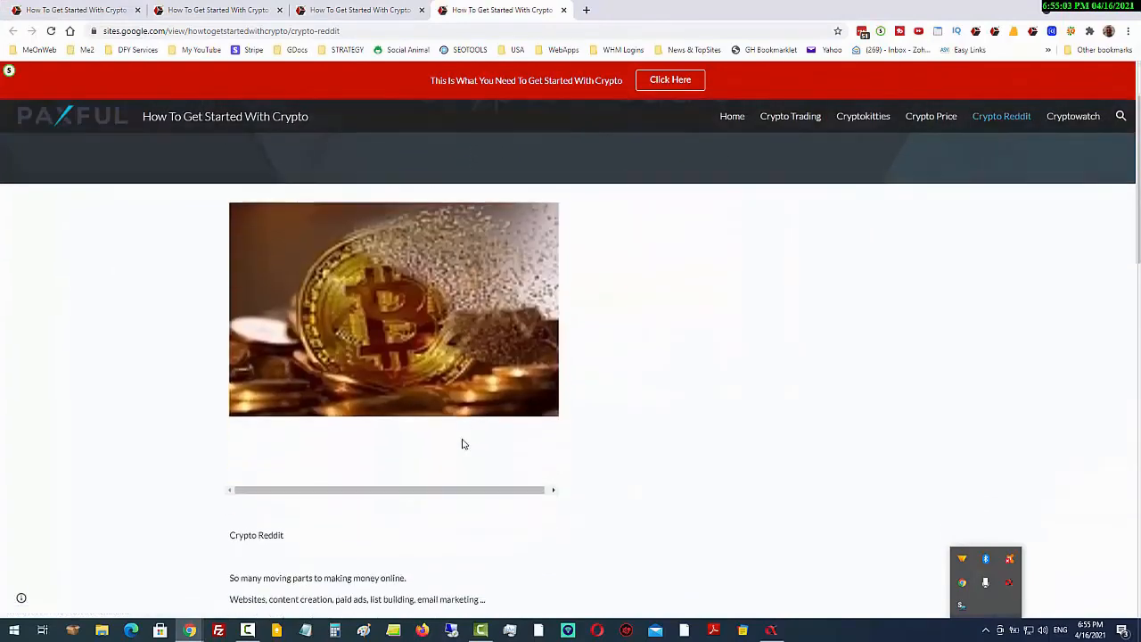
scroll(497, 446, down, 3)
scroll(354, 397, down, 10)
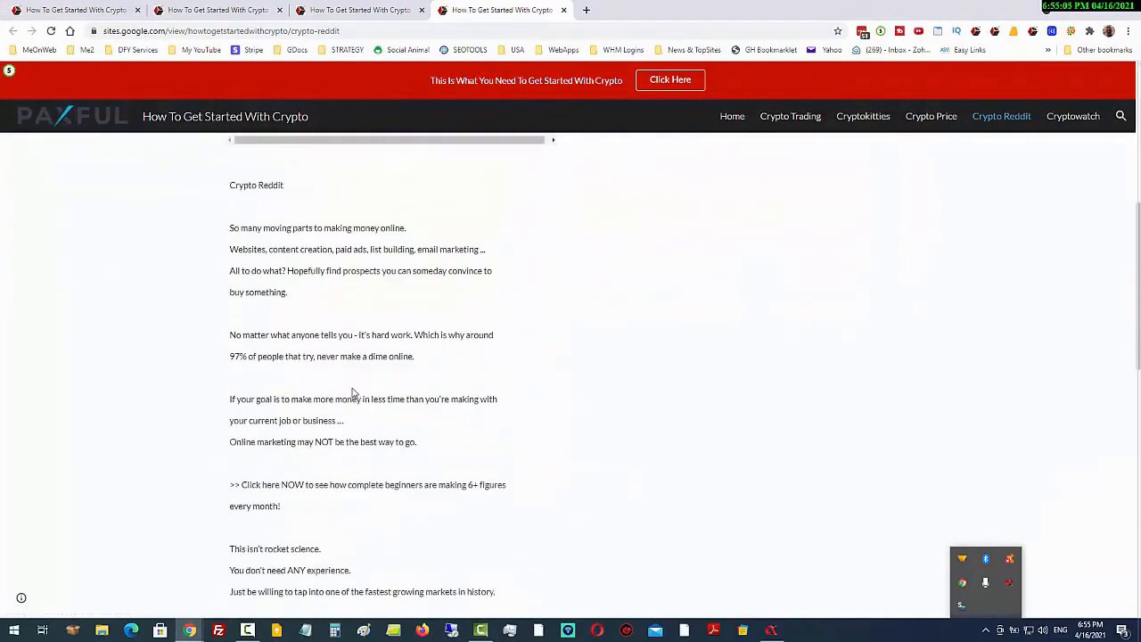